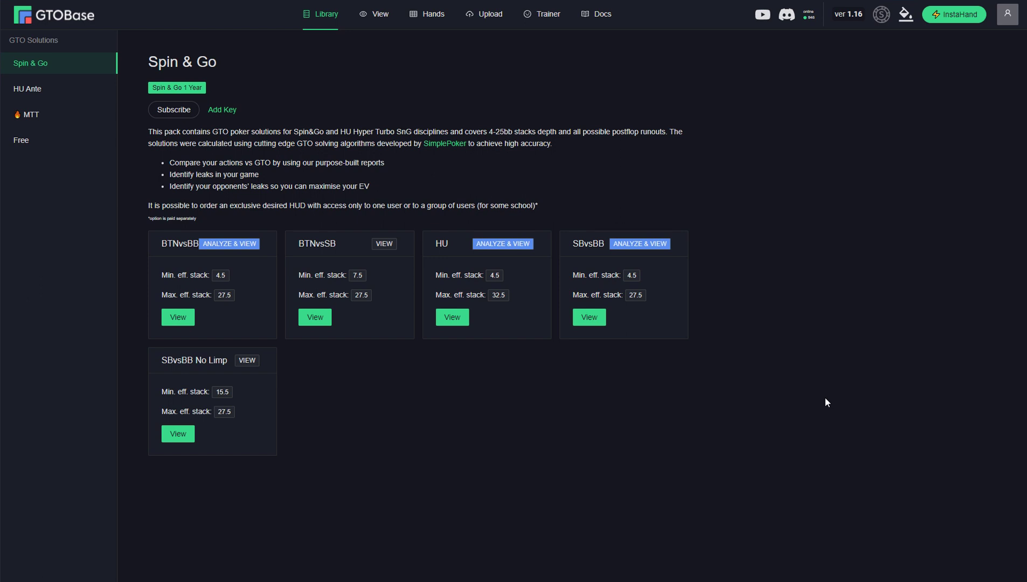
Open the MTT 9-max solution in the viewer and choose the 25bb stack depth
mouse_move(379, 30)
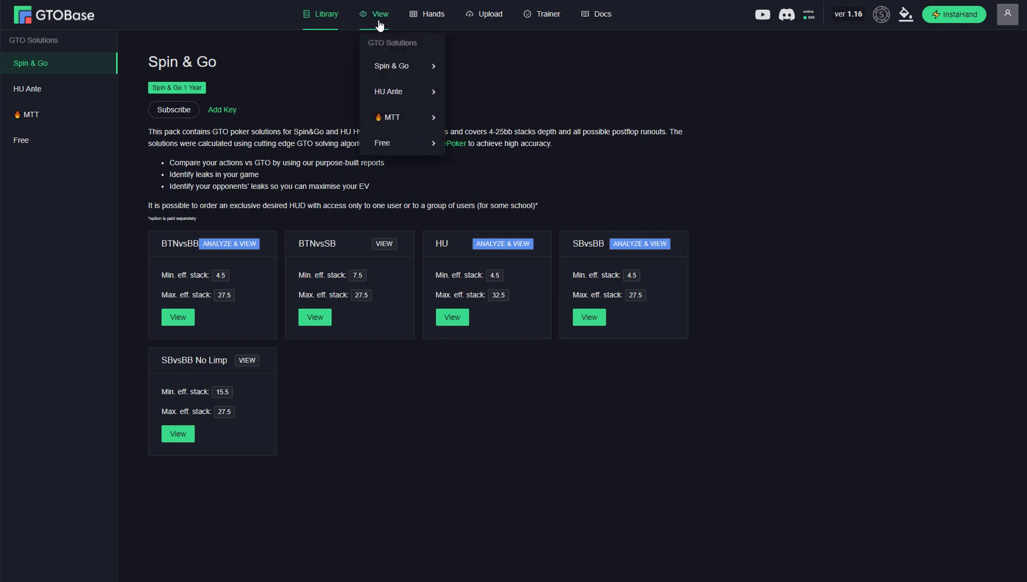
mouse_move(395, 128)
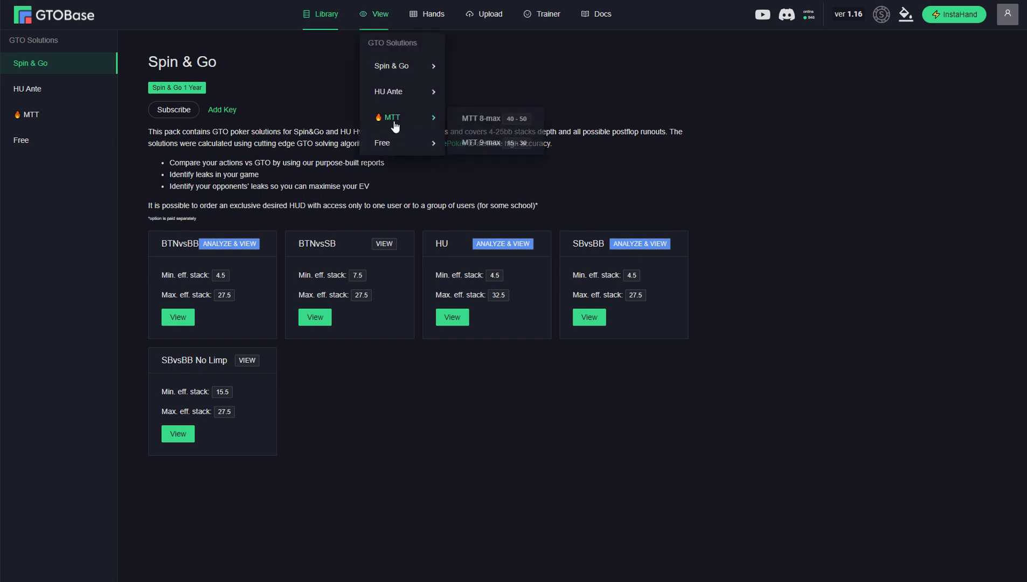
click(490, 150)
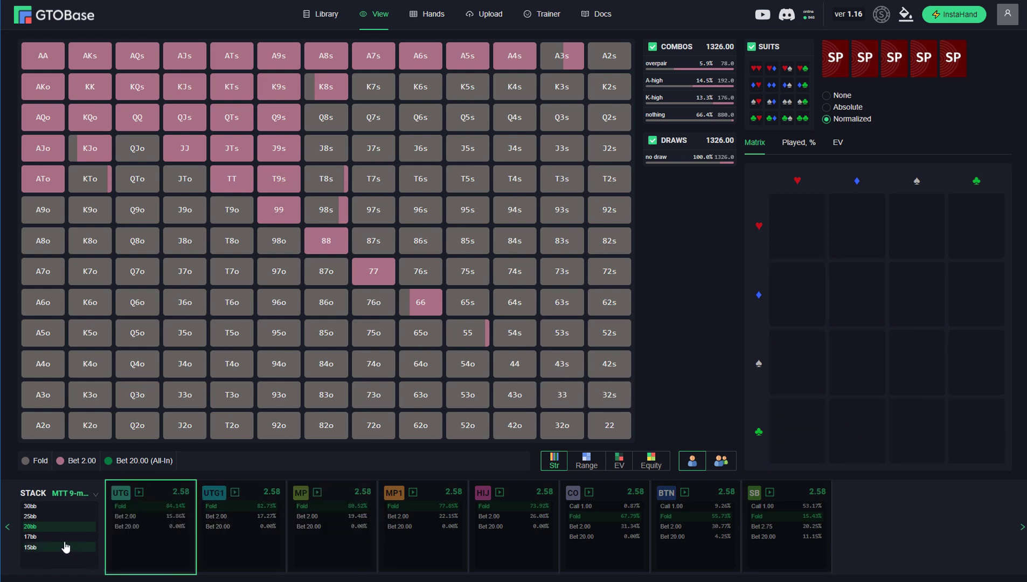
click(71, 493)
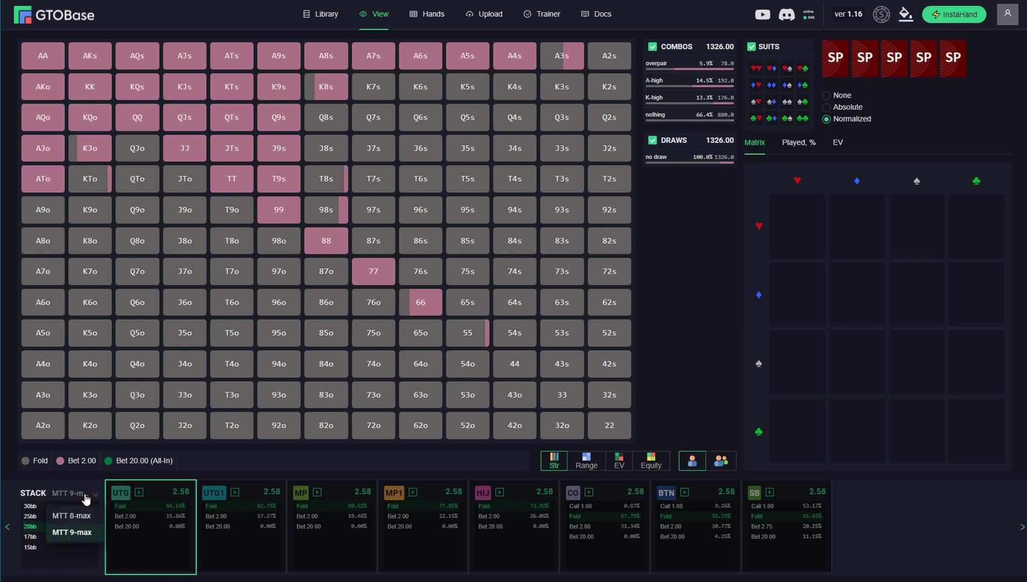
click(82, 533)
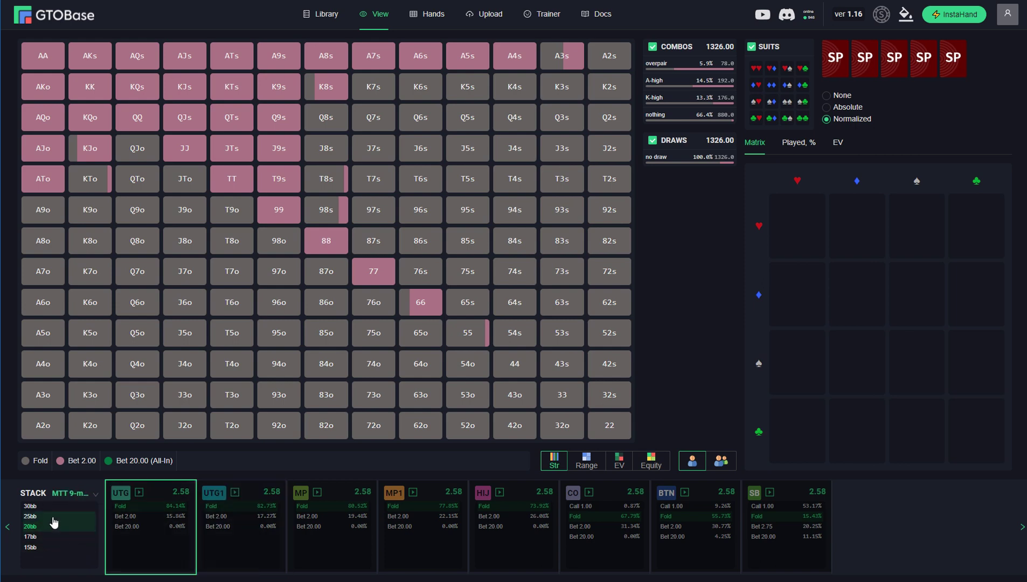
click(54, 516)
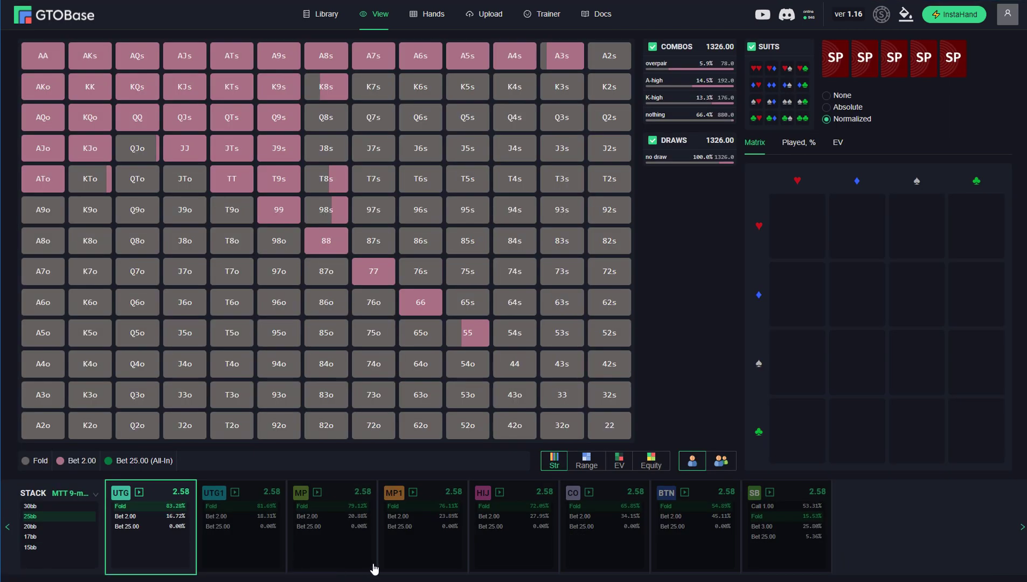
Have MP bet 2.00 and BB call, and set the flop to T♦ 8♠ 4♣
click(344, 516)
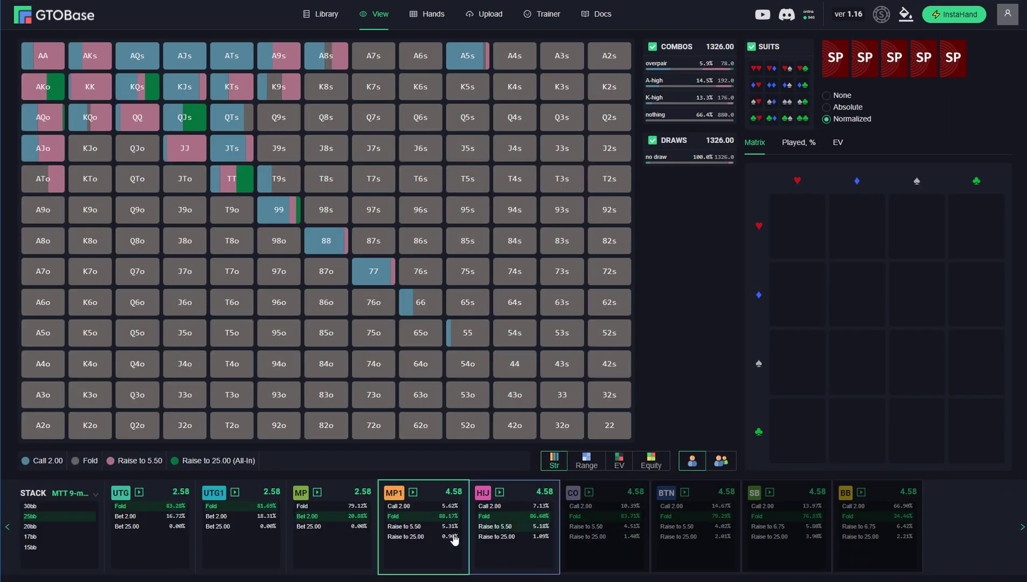
click(872, 508)
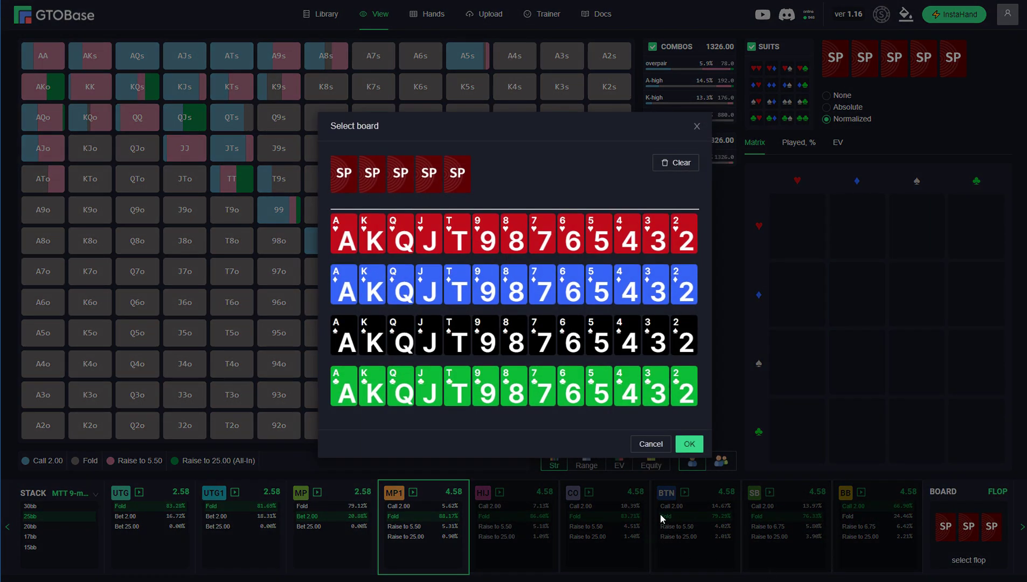
click(458, 284)
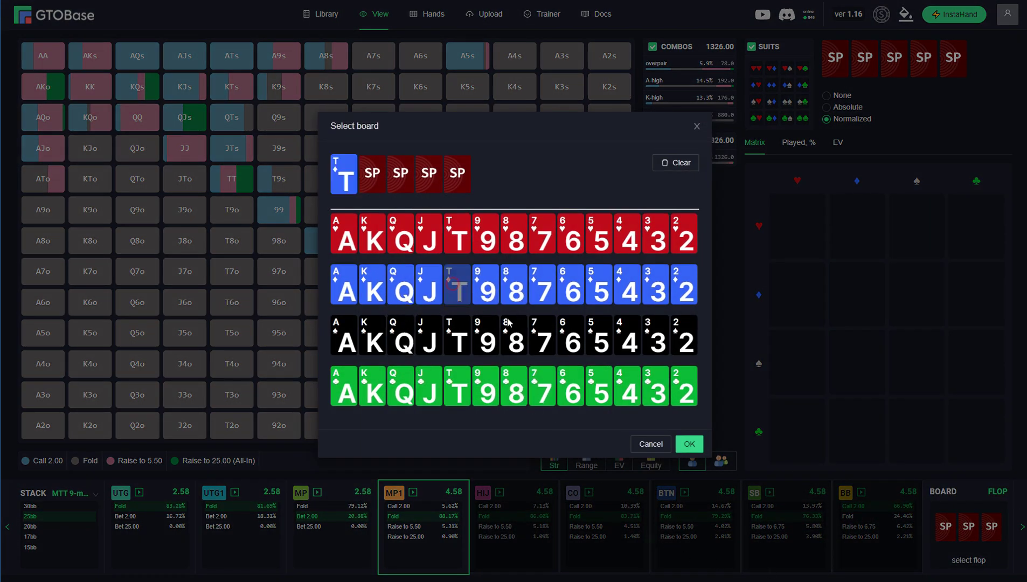
click(521, 334)
click(627, 386)
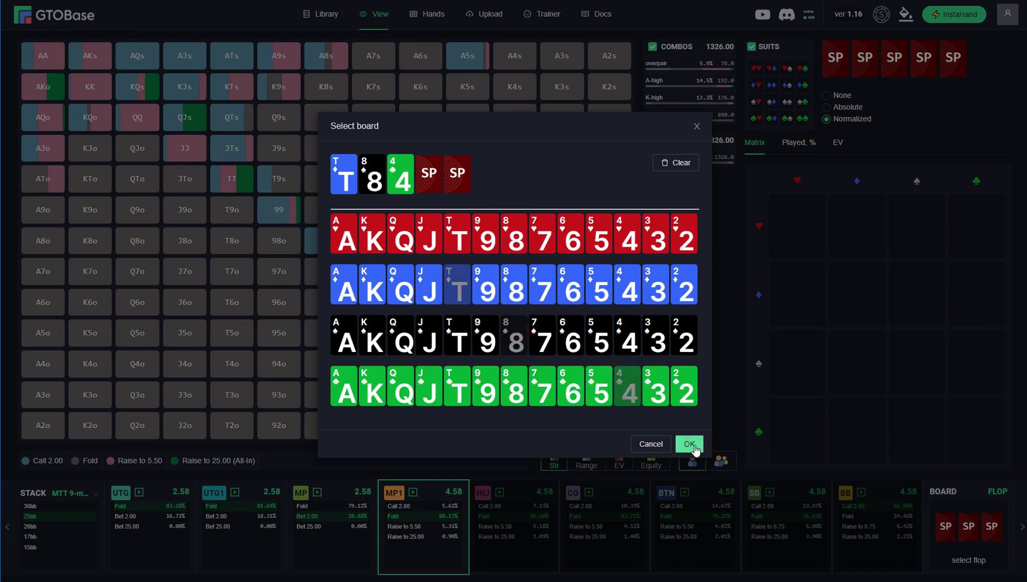
click(689, 444)
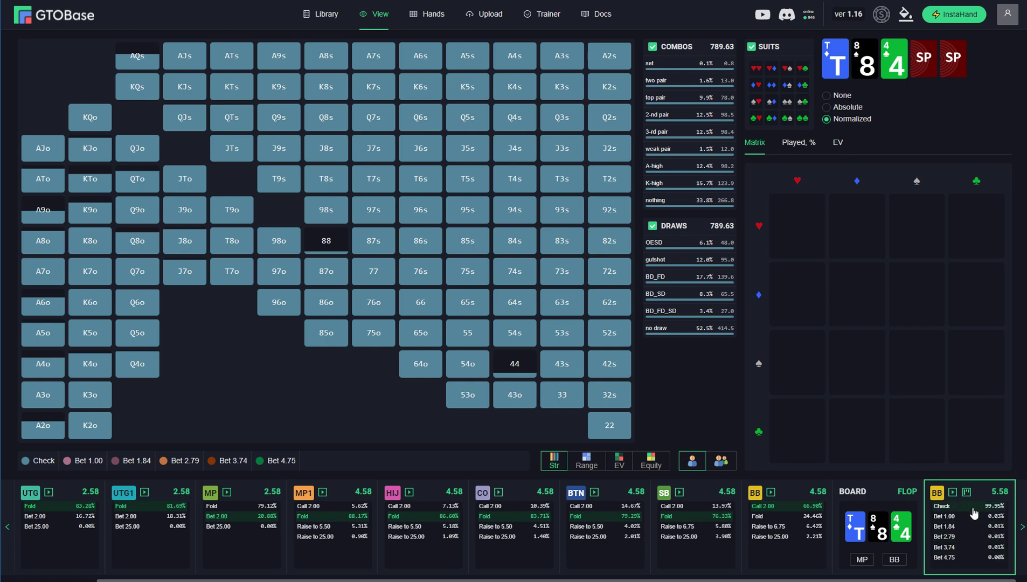
Have BB check the flop, and examine MP's strategy for individual hands such as 87s and 77
click(973, 508)
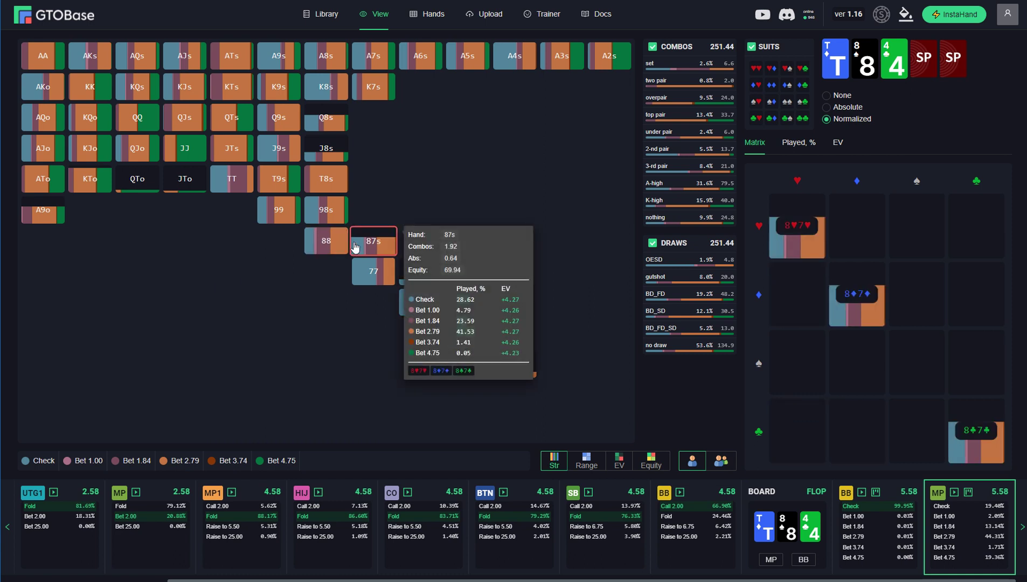
click(372, 273)
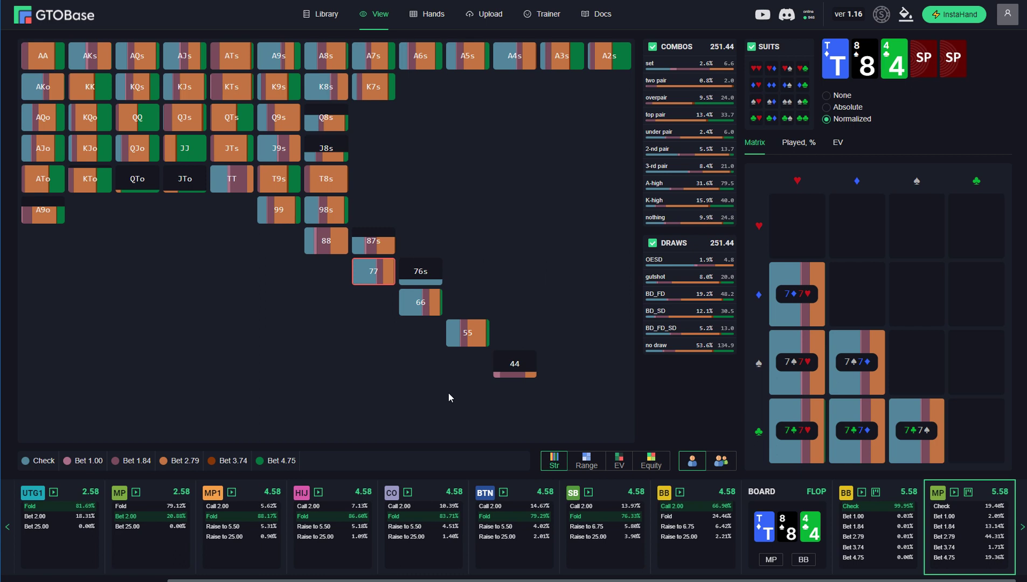
click(262, 238)
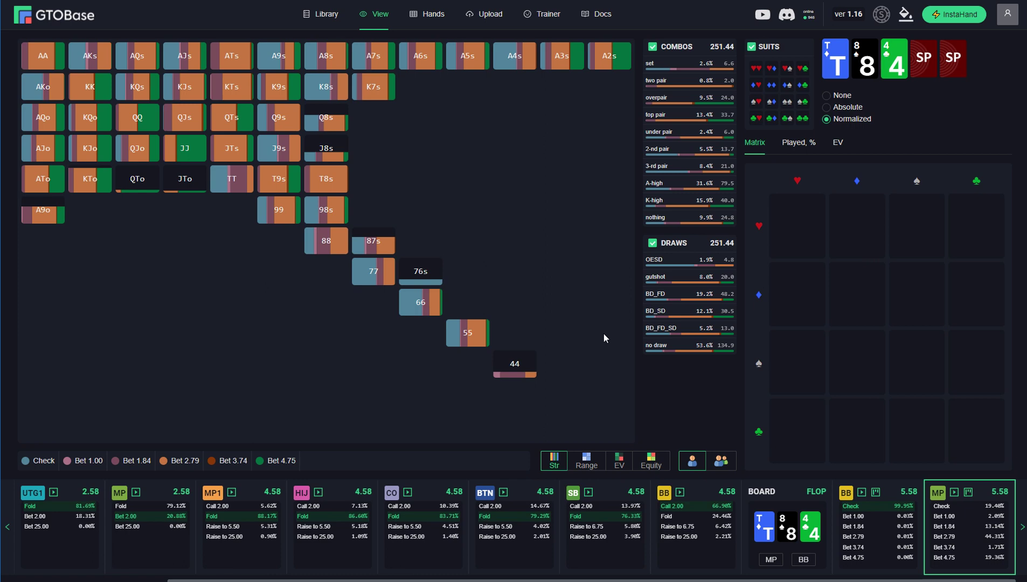
View MP's flop hands by range, EV and equity in turn, examining hands such as 44
click(571, 469)
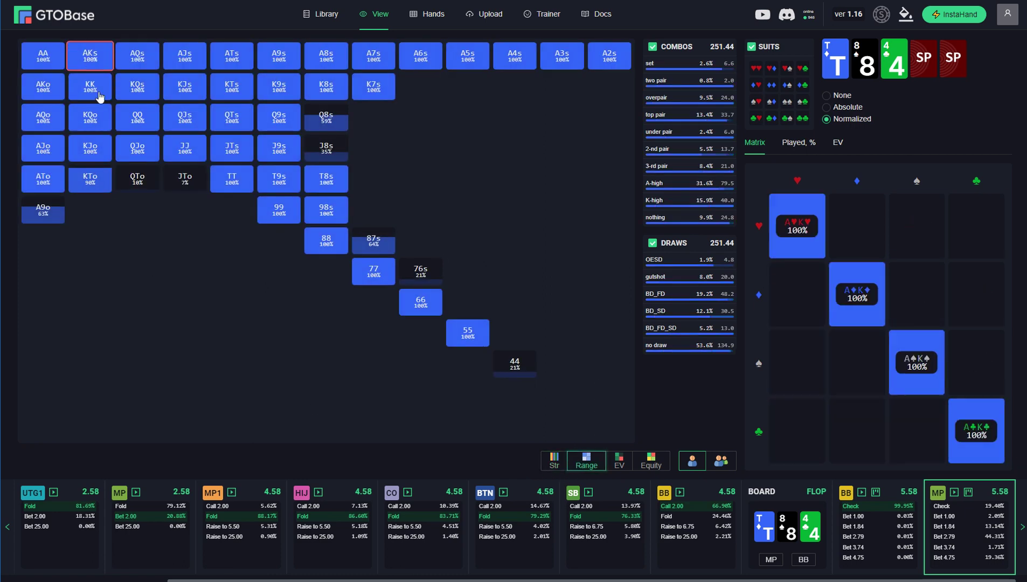
click(515, 364)
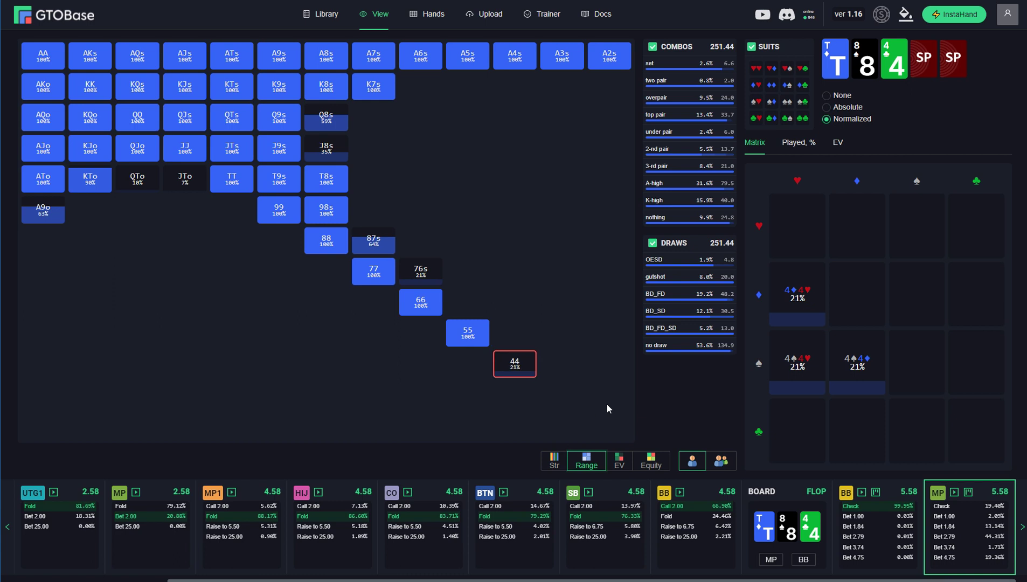
click(620, 464)
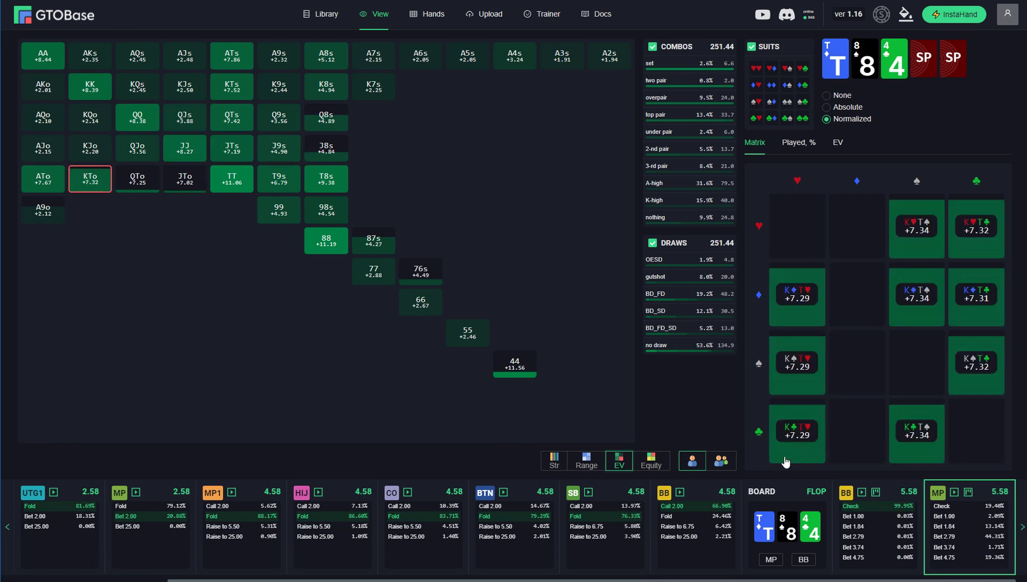
click(468, 333)
click(651, 461)
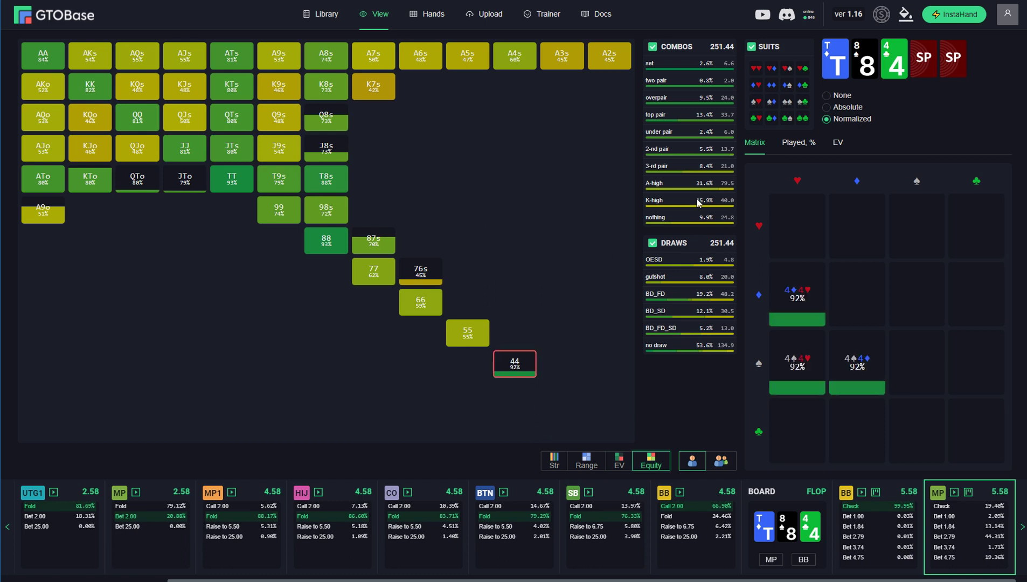
Review the theme's colour settings for actions, equity, EV and range, and close them unchanged
click(905, 15)
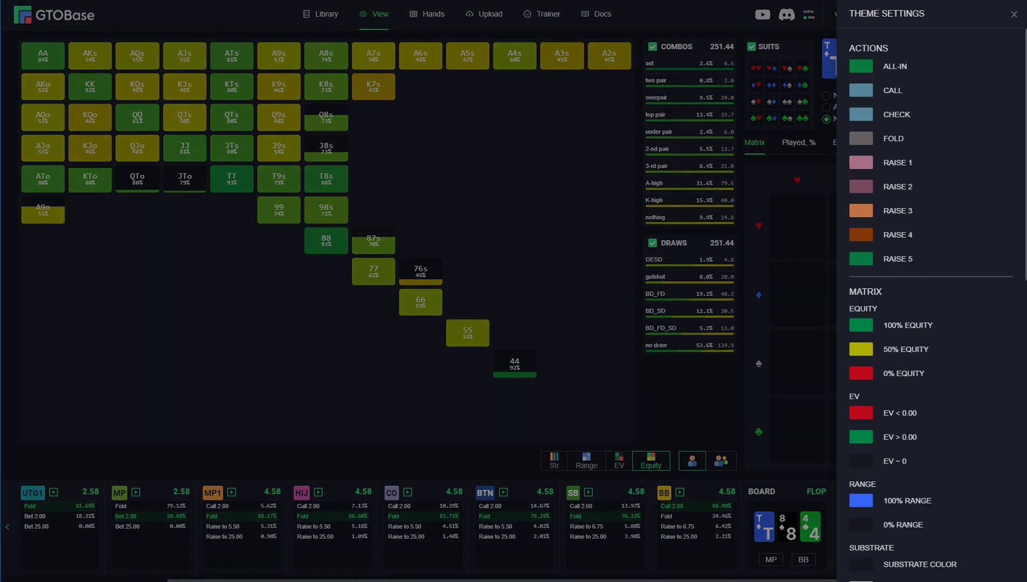
scroll(908, 371, down, 1)
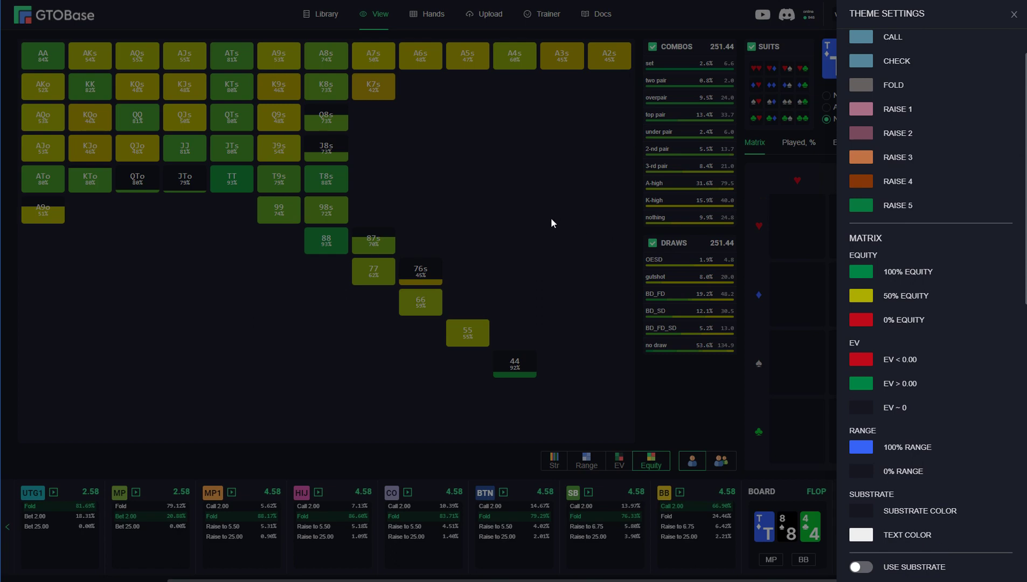
click(559, 247)
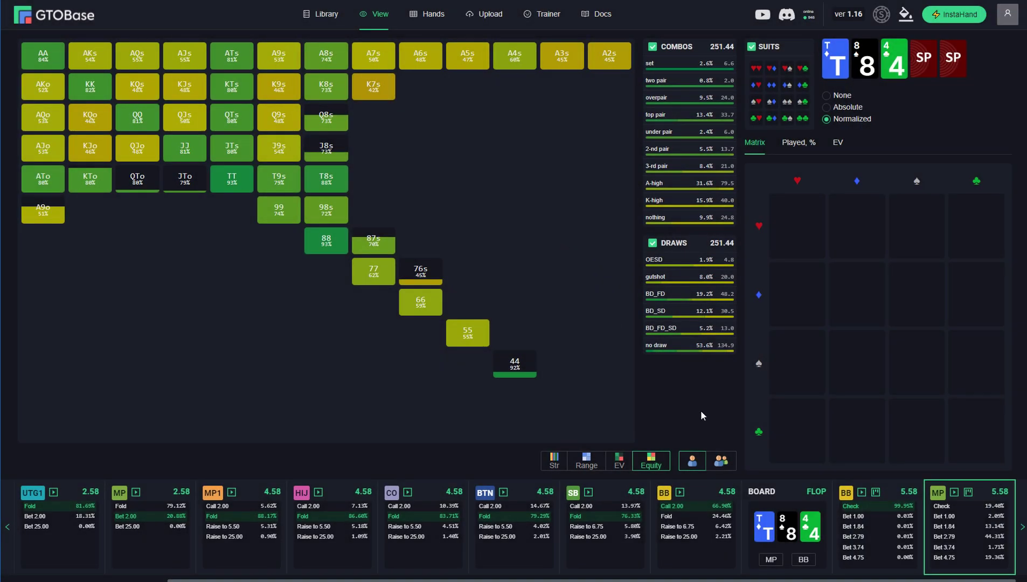
Show the MP and BB ranges side by side and examine the equity of individual hands in both
click(720, 464)
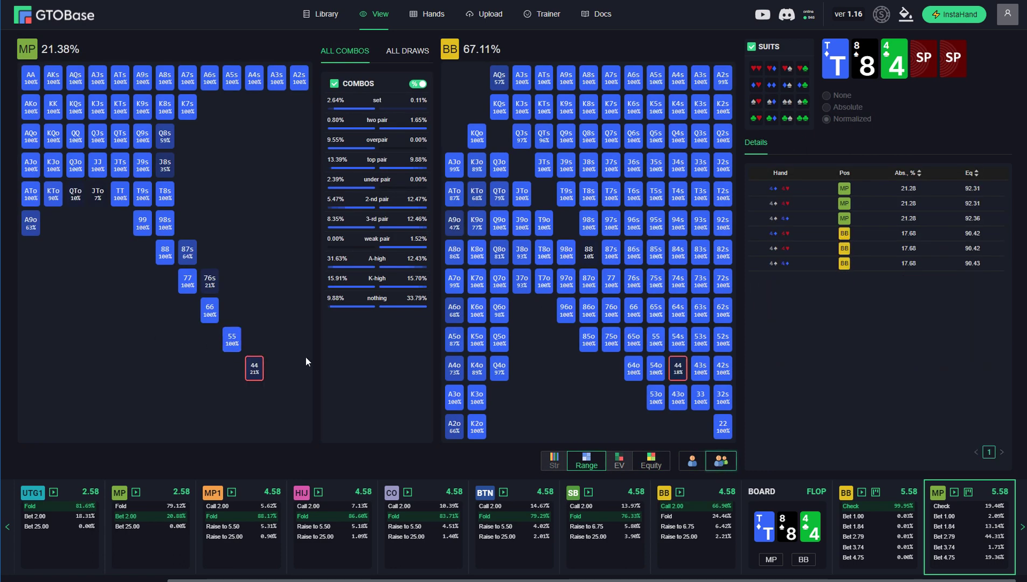
click(660, 465)
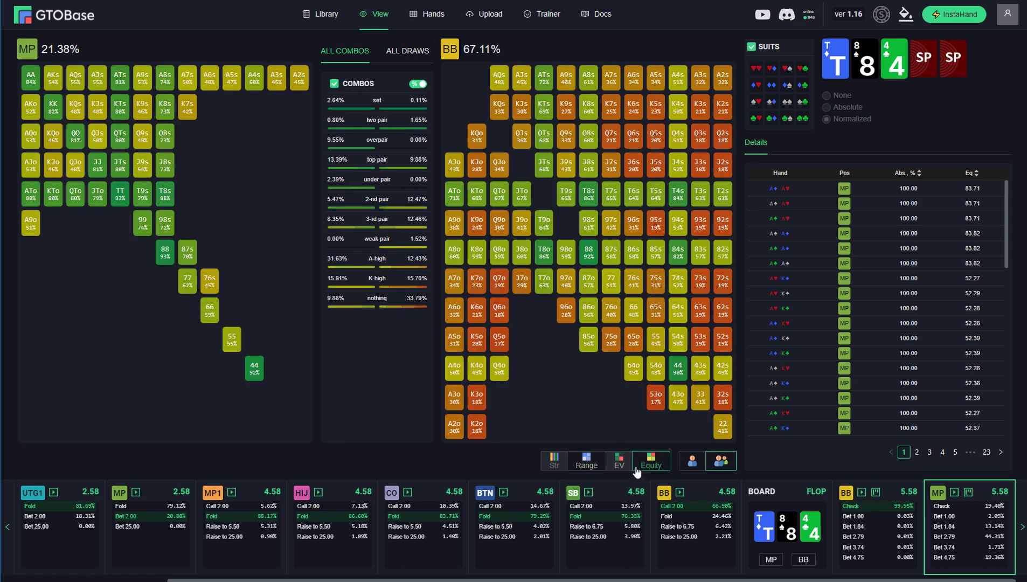
click(232, 340)
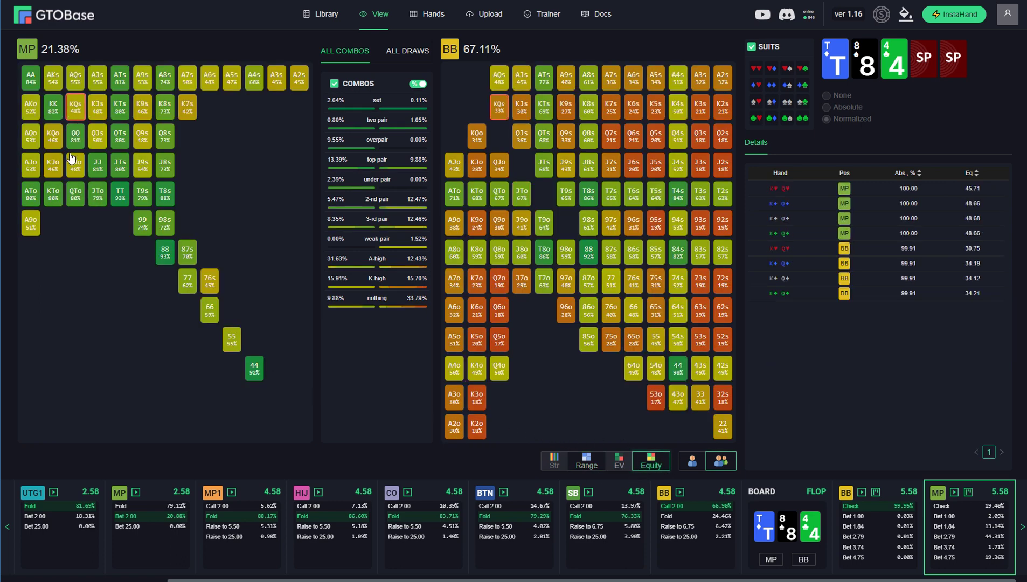
click(52, 198)
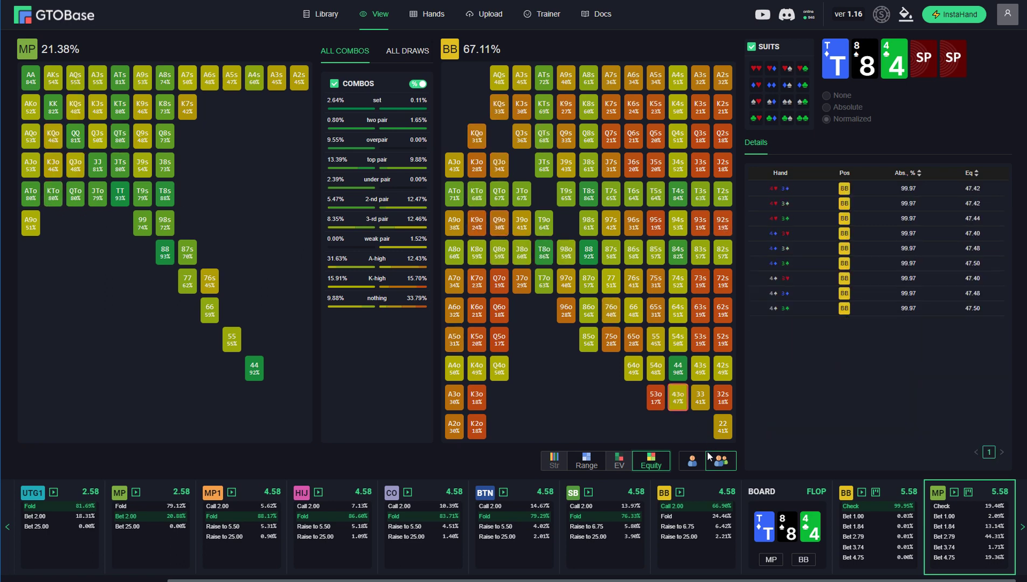
Return both matrices to the Range display and switch the combo categories from percentages to absolute counts
click(595, 464)
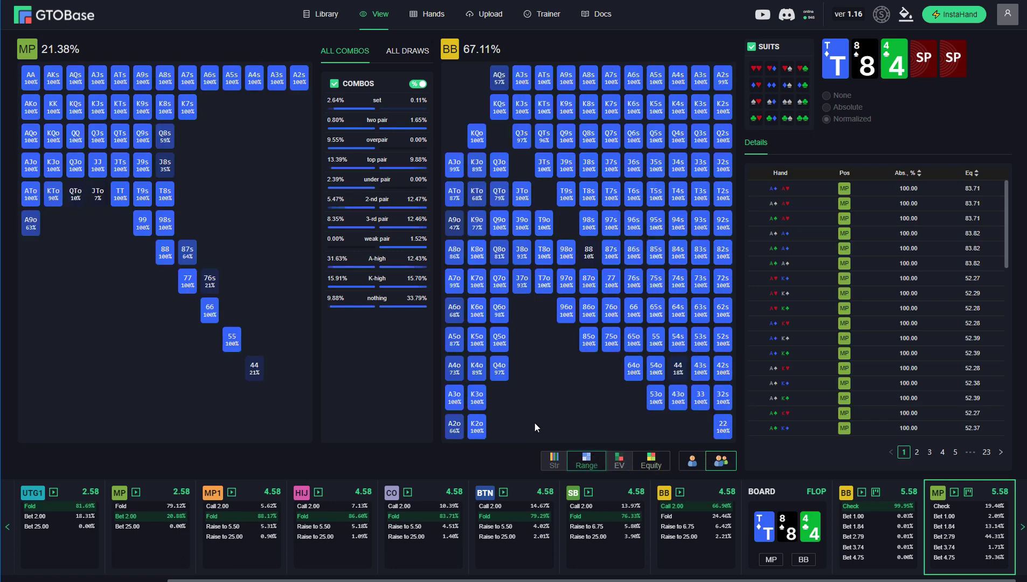
click(31, 222)
key(Up)
key(Escape)
click(418, 84)
click(522, 281)
key(Escape)
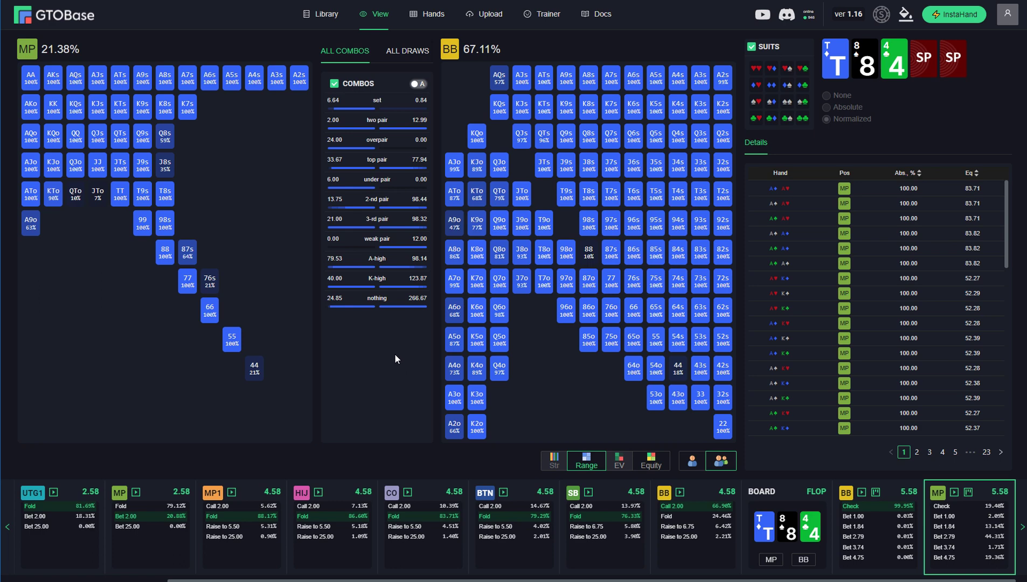
Show the combo categories as percentages, switch them back to absolute counts, and inspect BB's Q6o
click(416, 84)
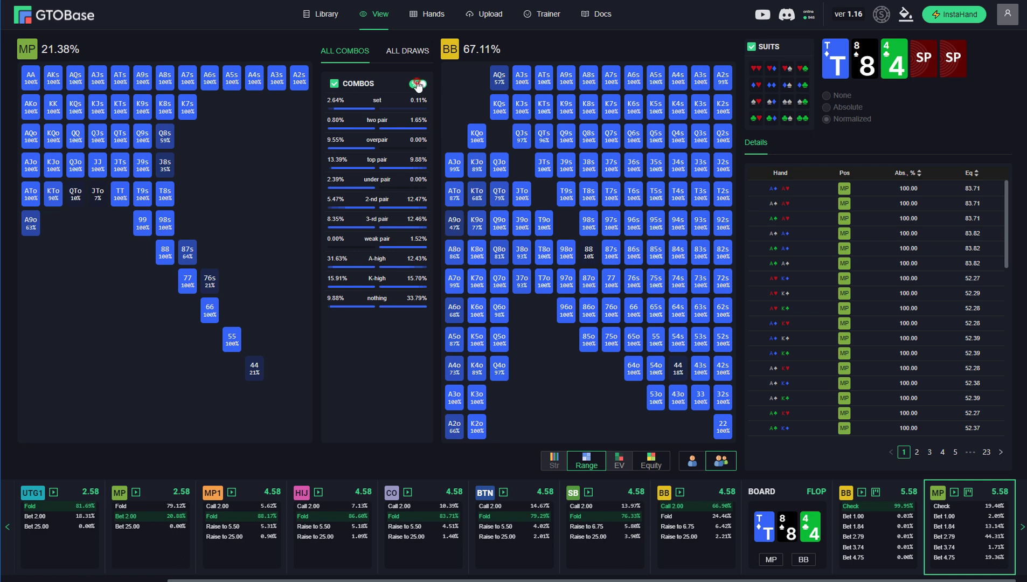
click(419, 84)
click(499, 309)
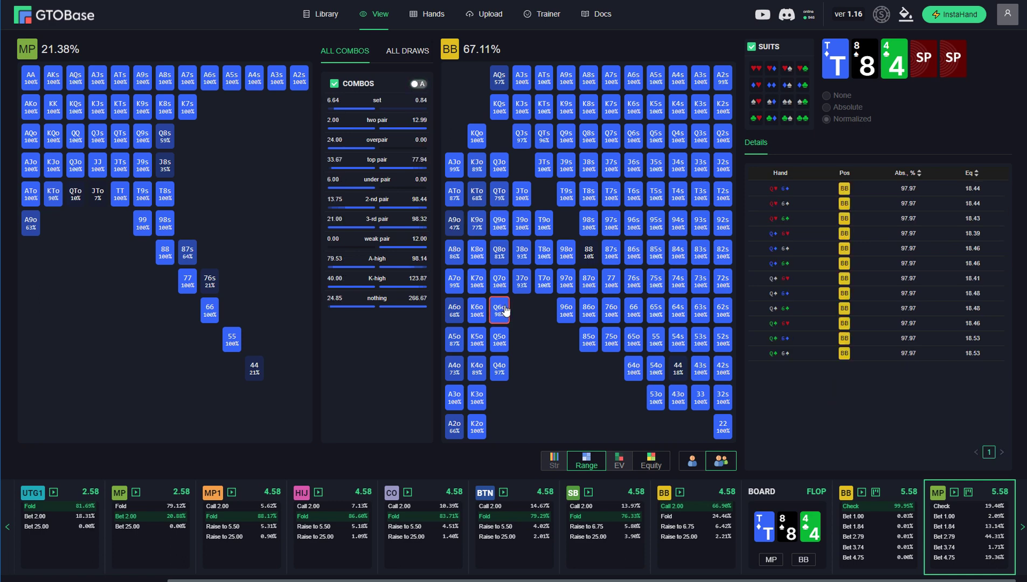
click(521, 280)
key(Escape)
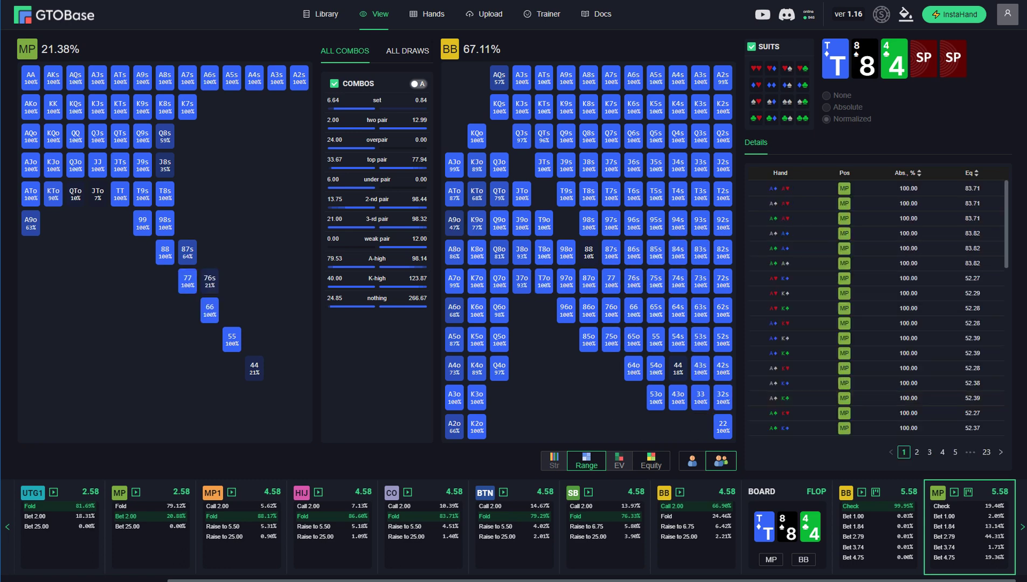
Compare draw categories by equity and range for both players, and set their figures to absolute counts
click(660, 470)
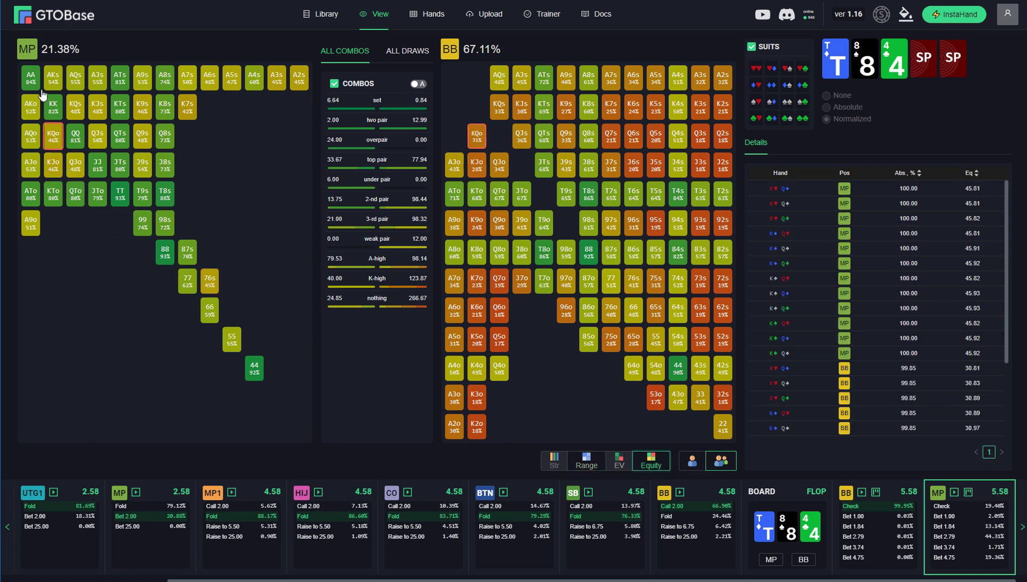
click(414, 51)
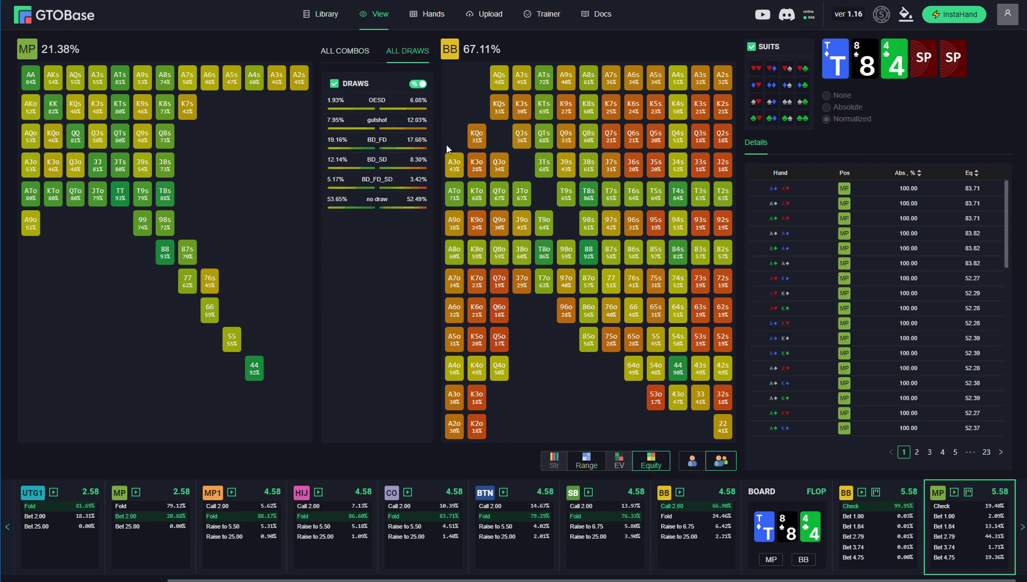
click(592, 467)
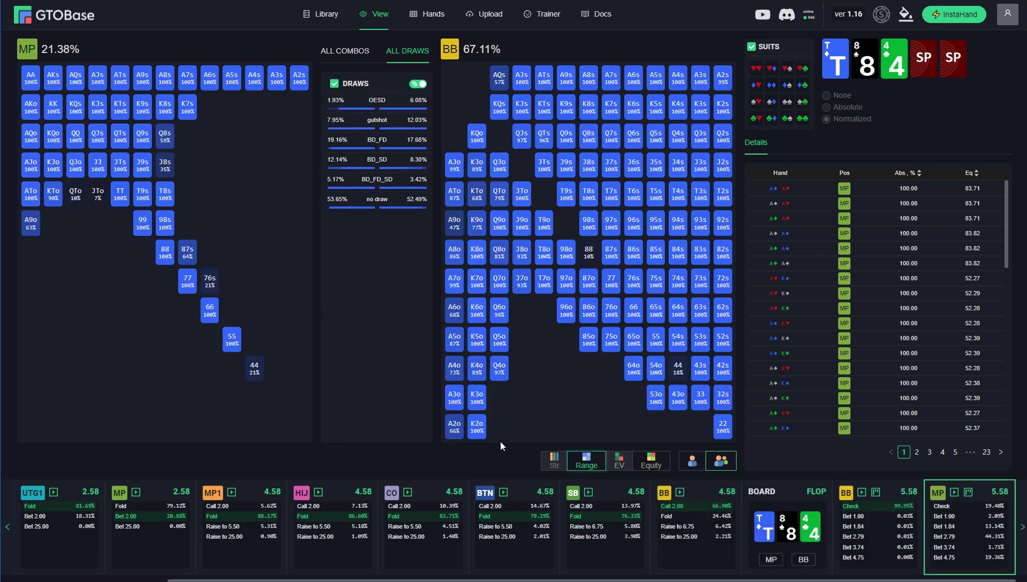
click(417, 84)
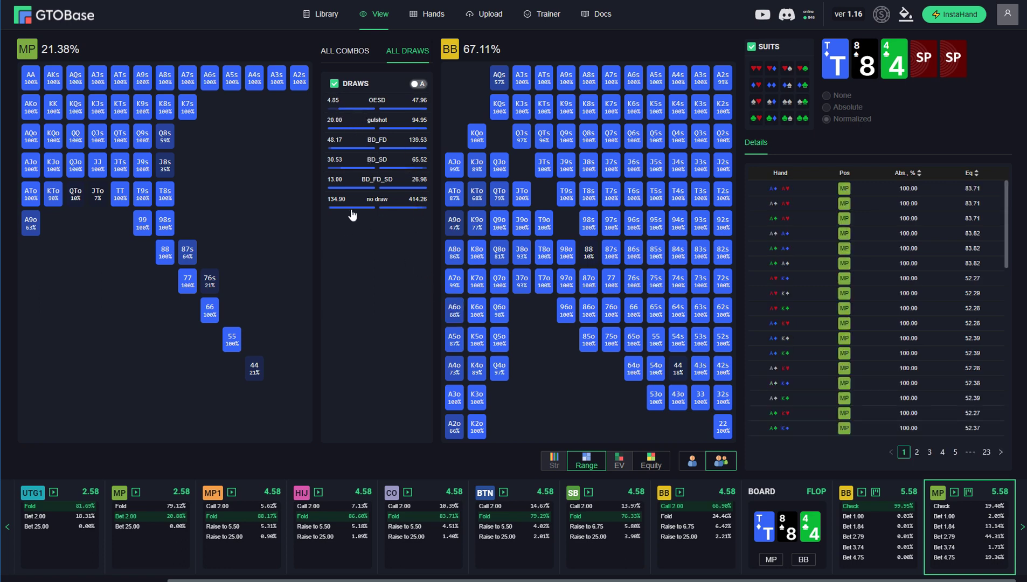
Deselect all the draw categories to clear the draws filter for both ranges
drag(343, 207, 342, 209)
click(344, 187)
click(334, 84)
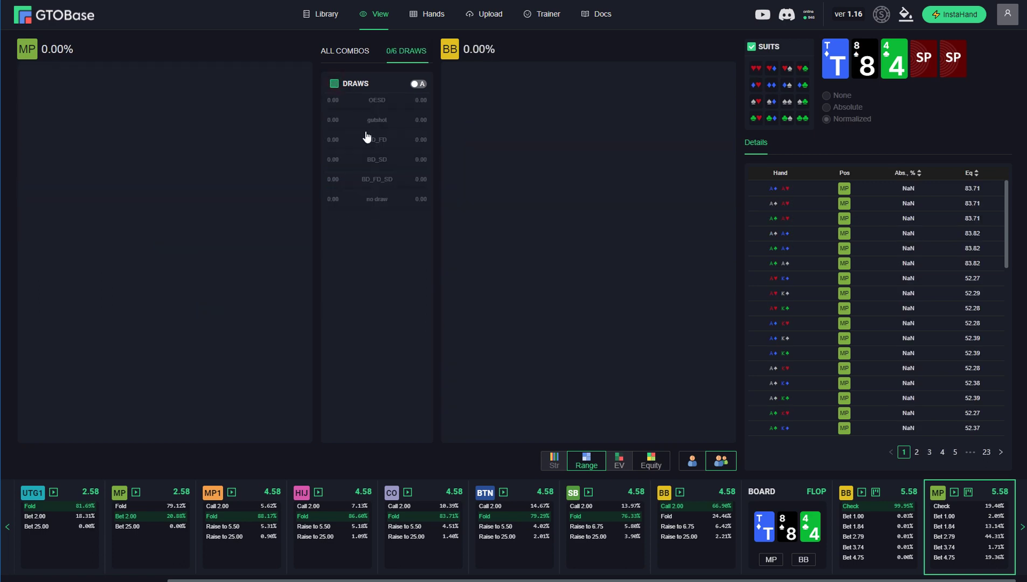
Filter both ranges to the gutshot, BD_FD, BD_SD and BD_FD_SD draws, and clear that filter again
click(351, 129)
click(351, 145)
click(351, 166)
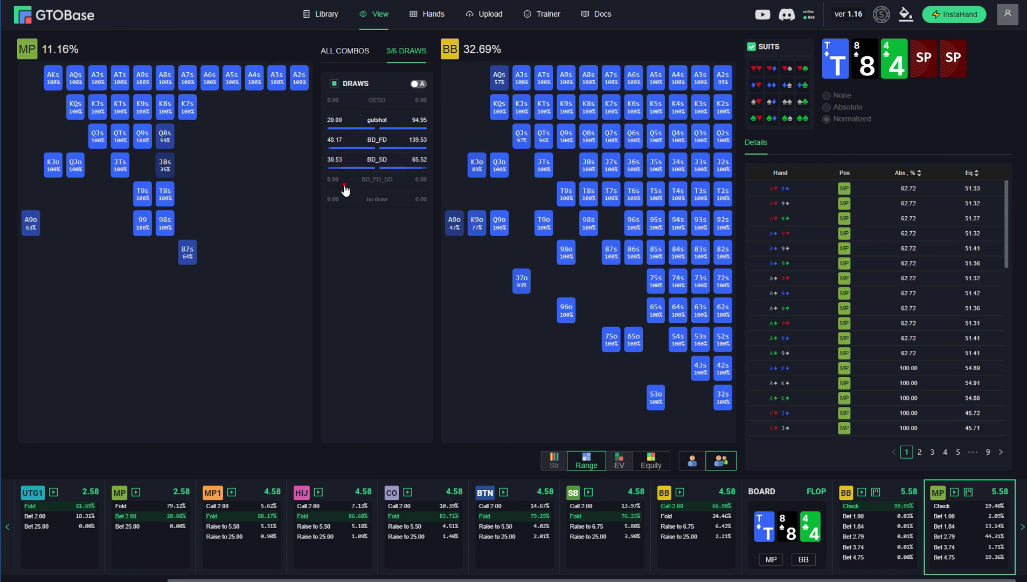
click(345, 188)
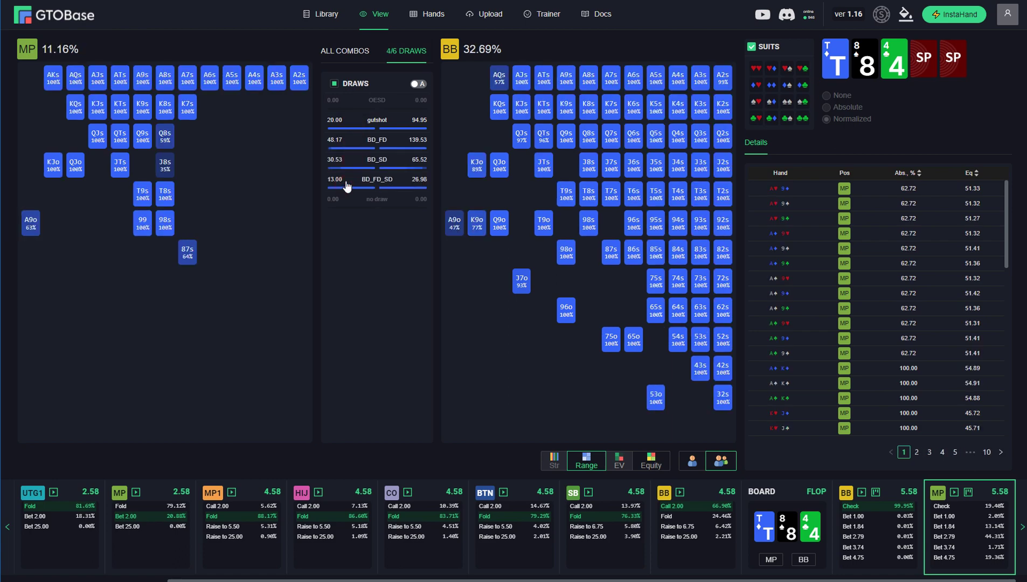
click(334, 84)
click(334, 84)
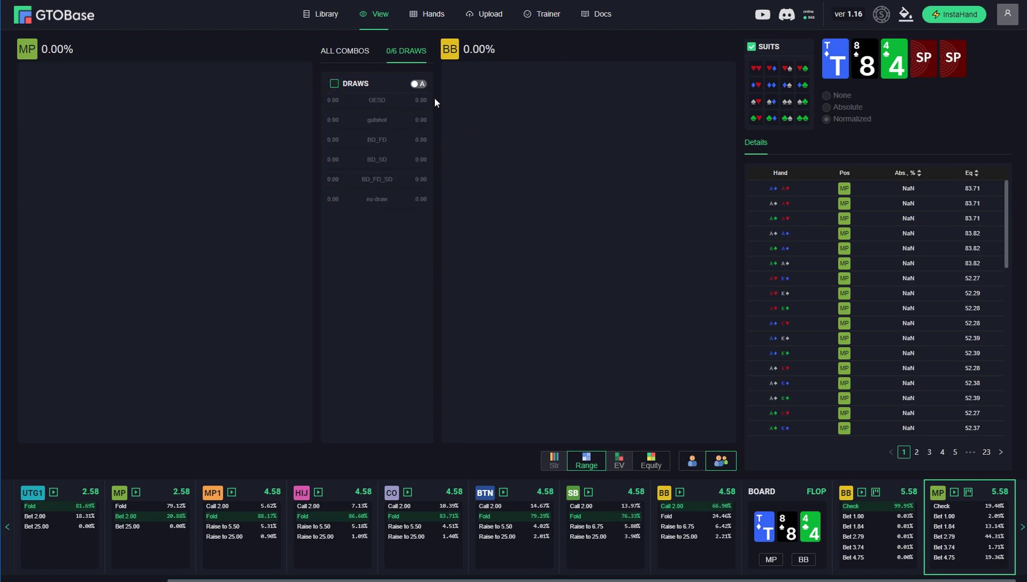
Show the draw categories as percentages and select all of them for both ranges
click(418, 83)
click(350, 84)
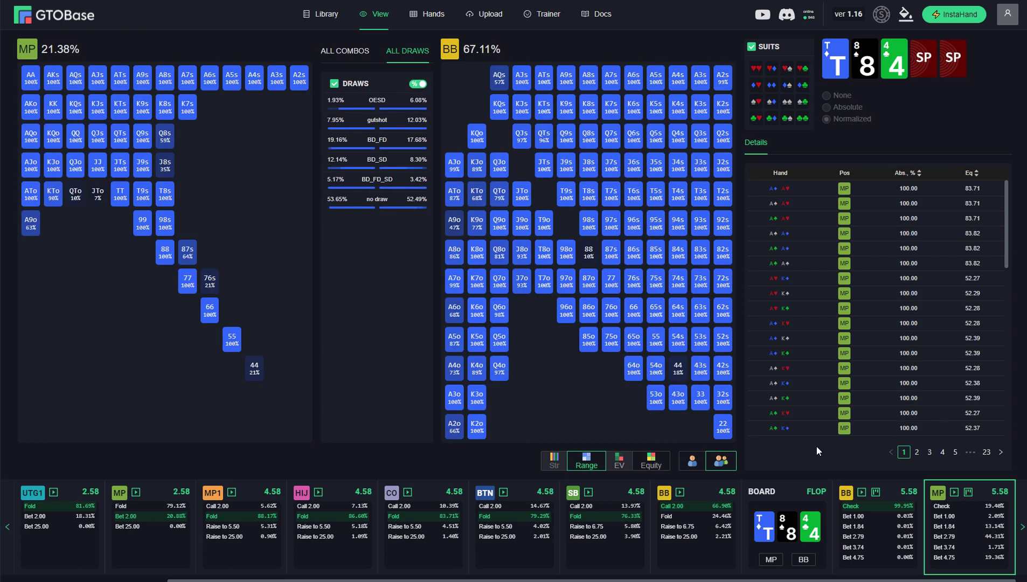
Choose Bet 2.79 for MP on the flop and open MP's flops report broken down by combos
click(976, 537)
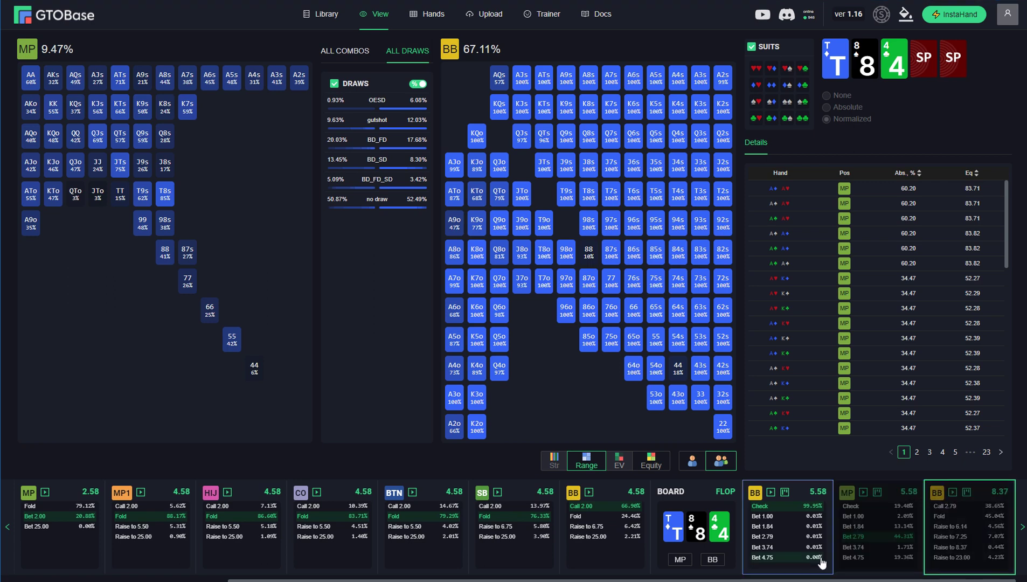
click(876, 492)
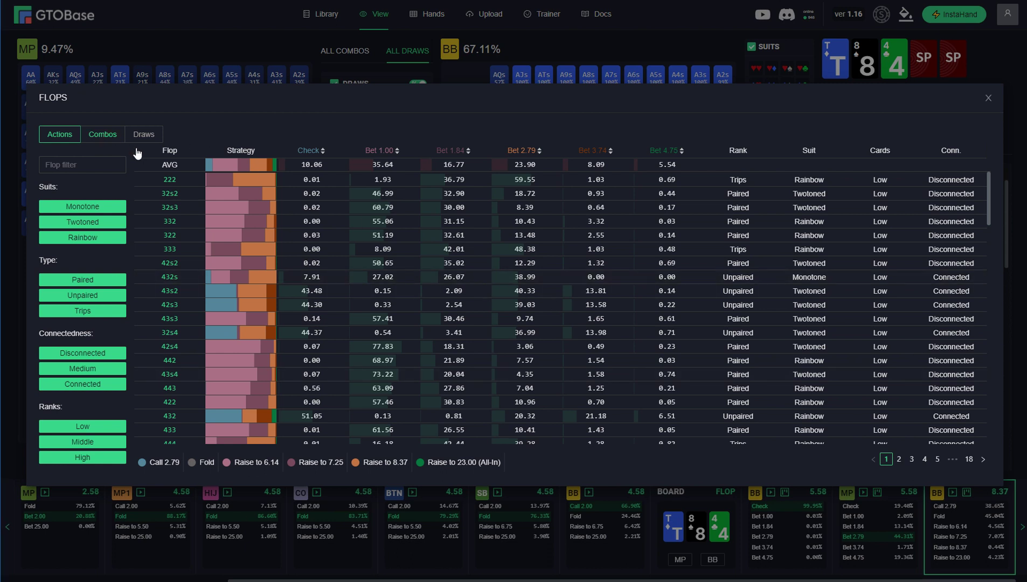
click(101, 136)
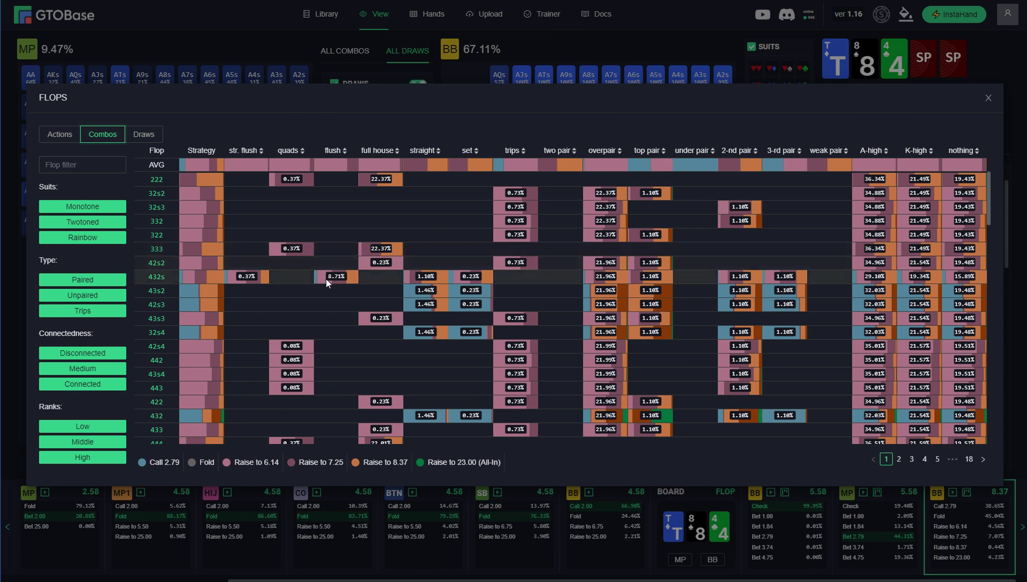
Filter the combos view of the flops report by "a", examine the ace-high flops, and close the report
click(79, 165)
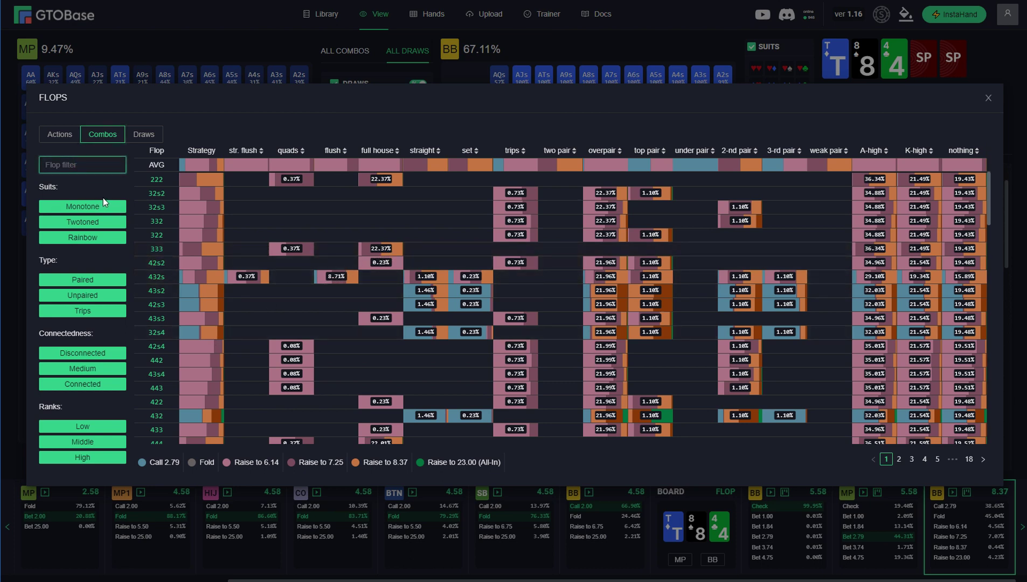
text(a)
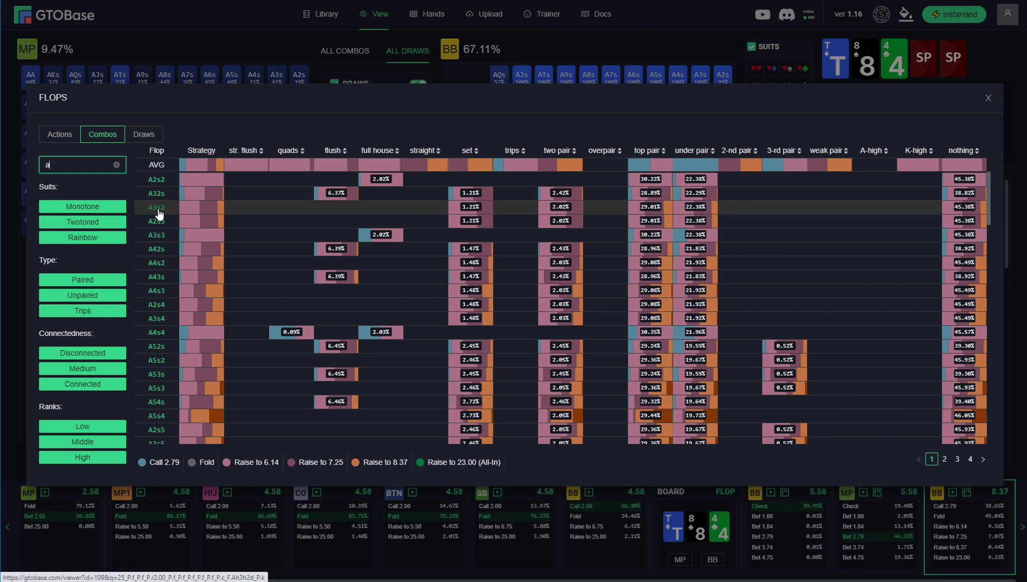
drag(157, 210, 391, 215)
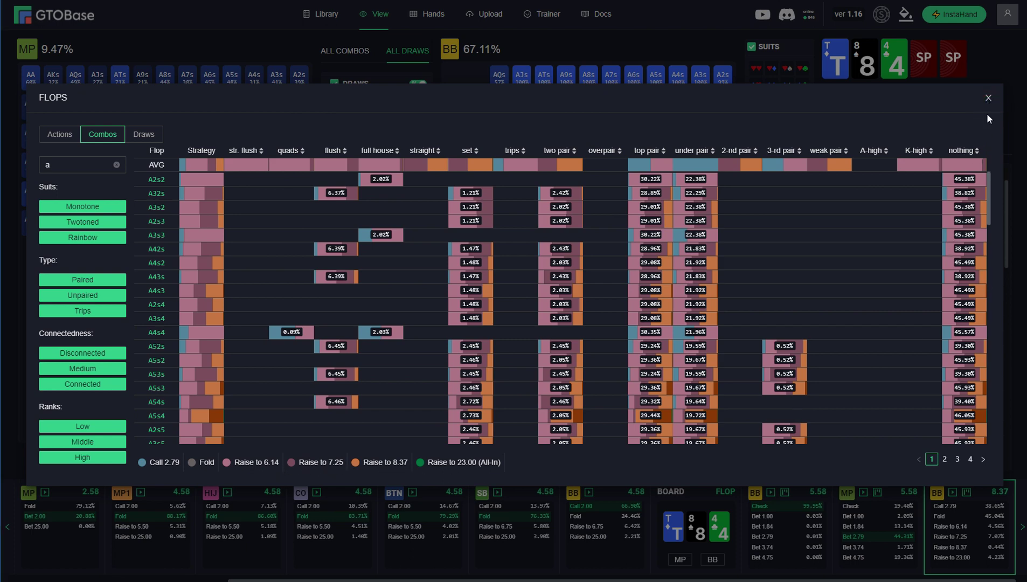
click(988, 97)
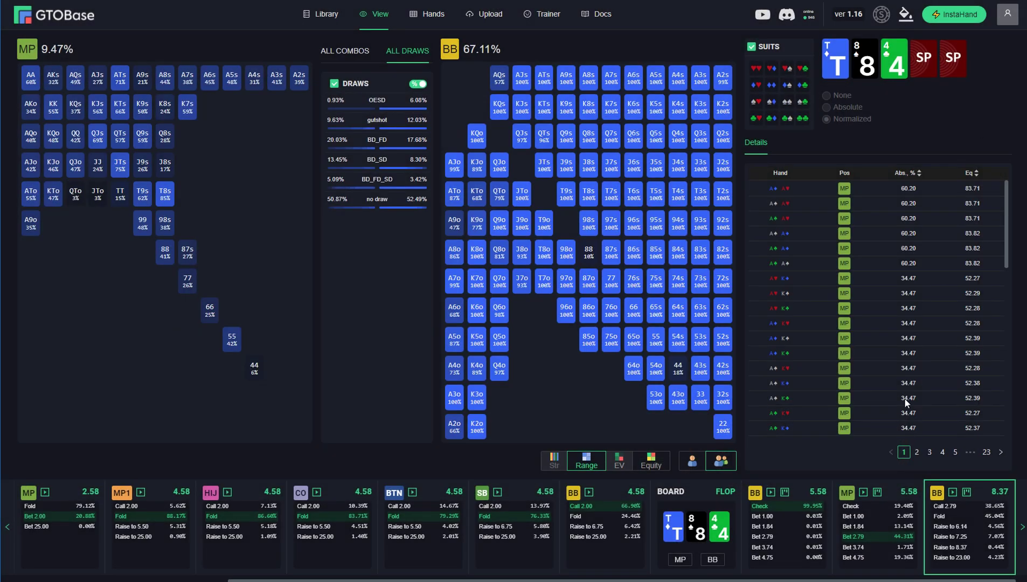
Return to BB's first flop decision and open MP's flops report
click(899, 494)
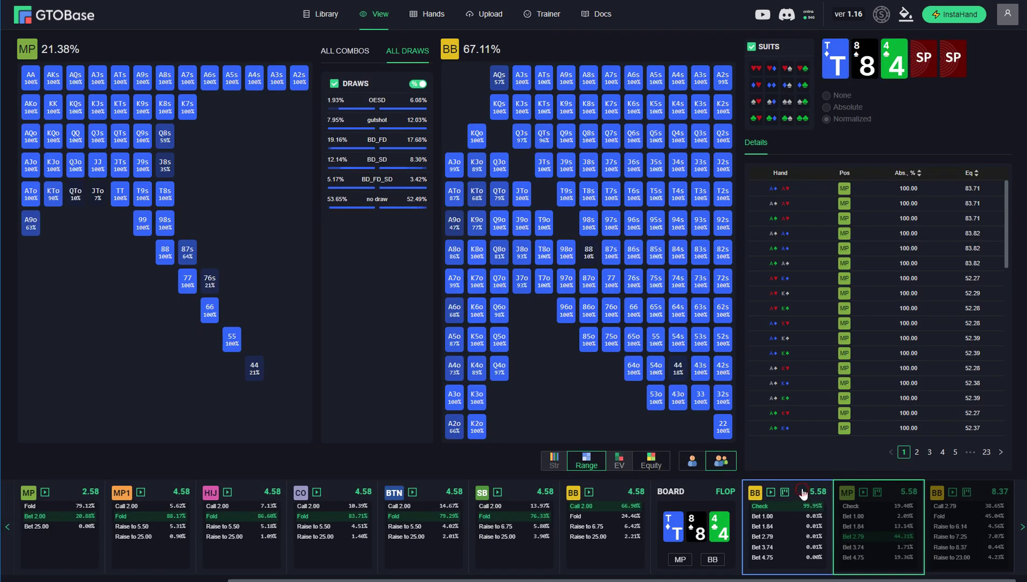
click(803, 491)
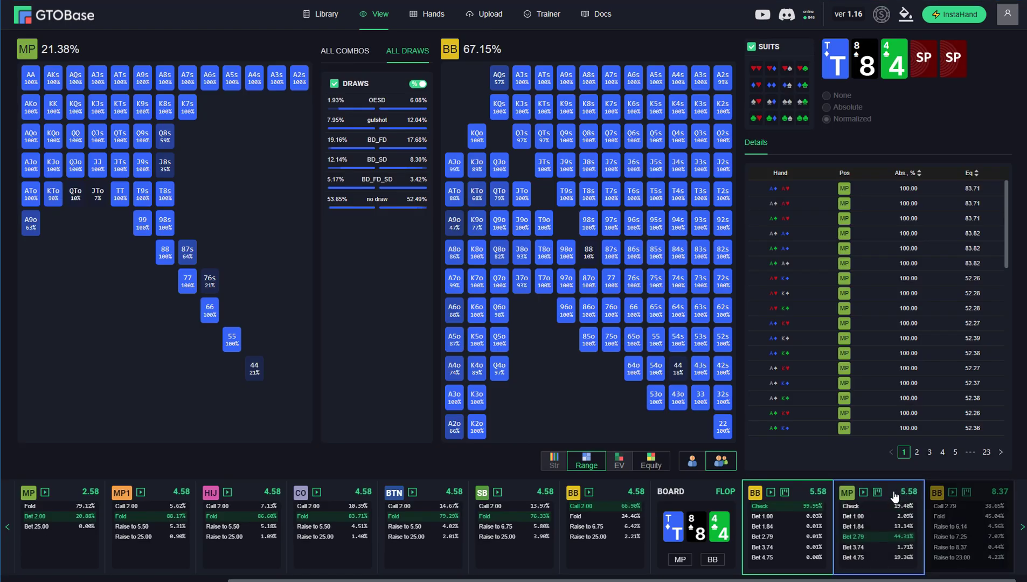
click(878, 492)
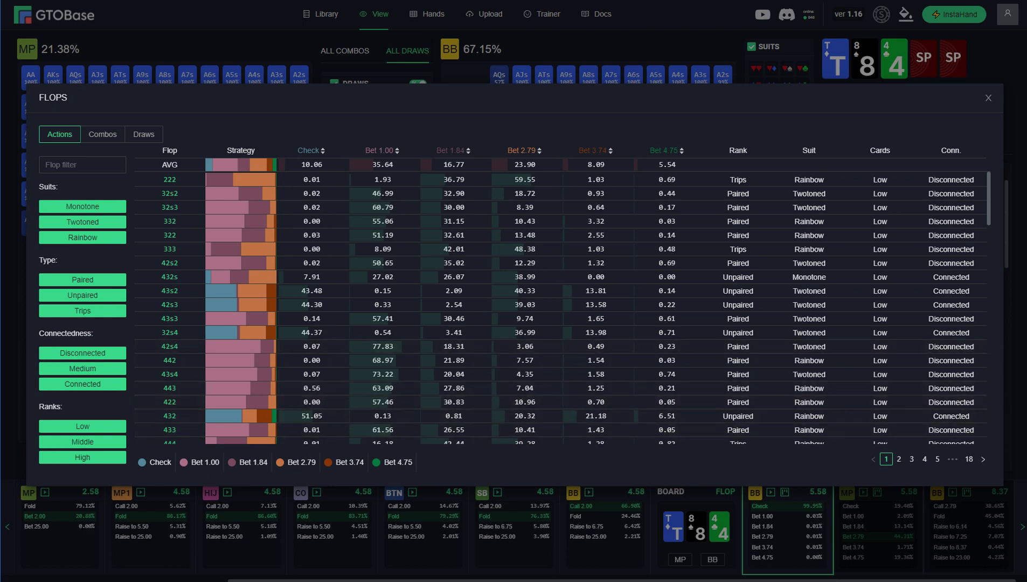
Filter the flops report by "Sk", replace the filter with "Ak" to examine MP's bet frequencies, and close the report
click(99, 166)
text(sk)
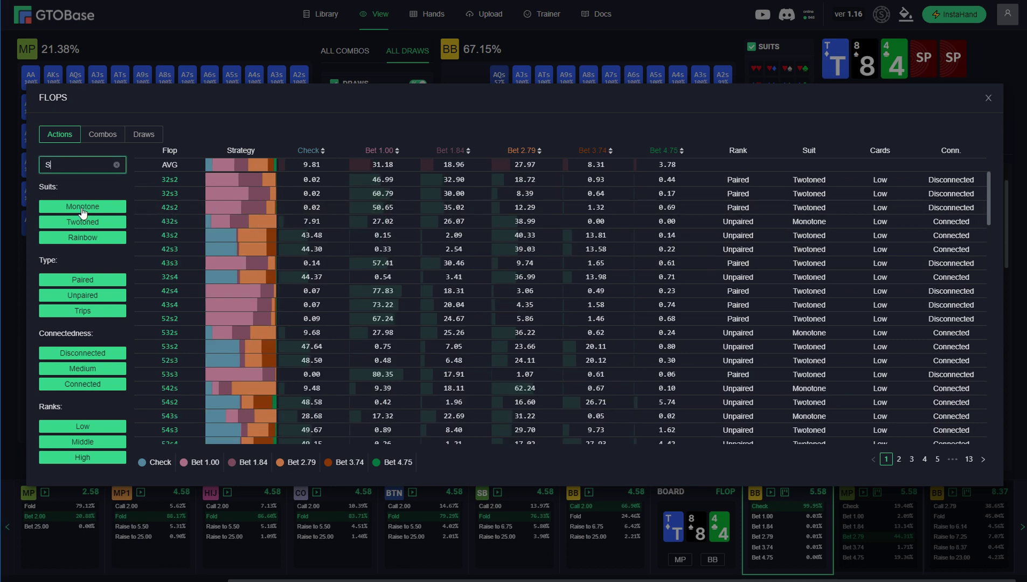
drag(62, 166, 19, 169)
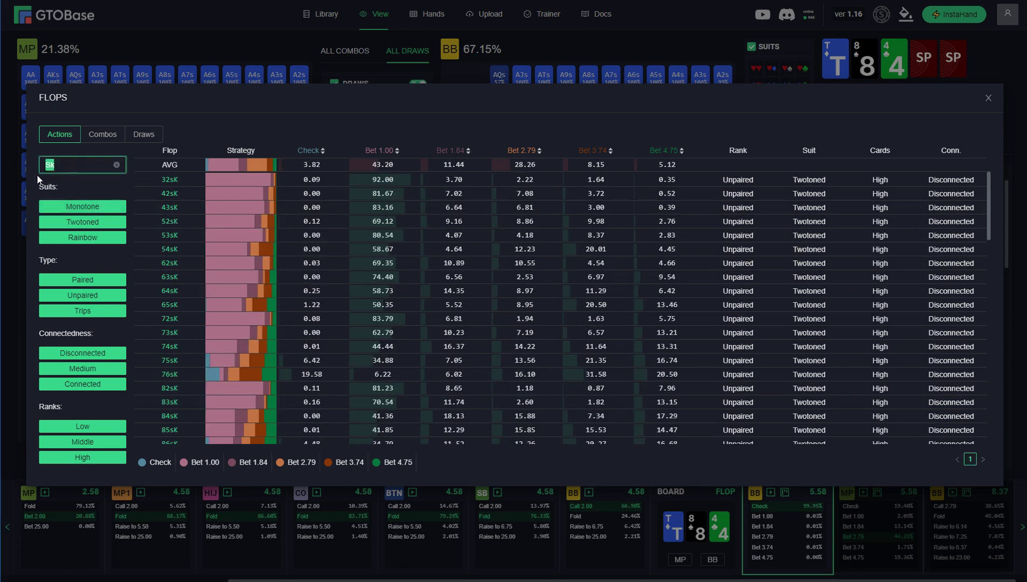
text(Ak)
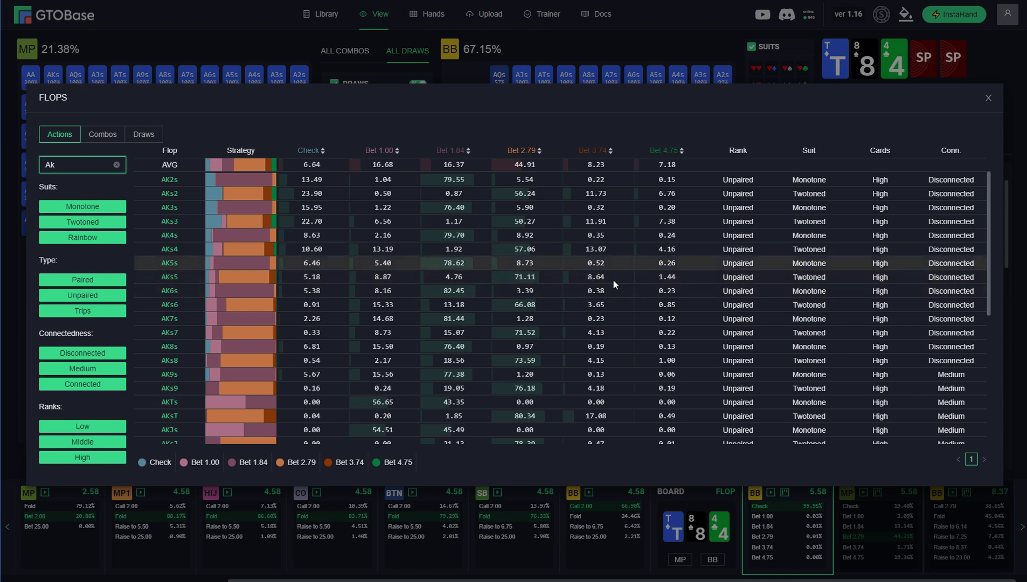
key(Escape)
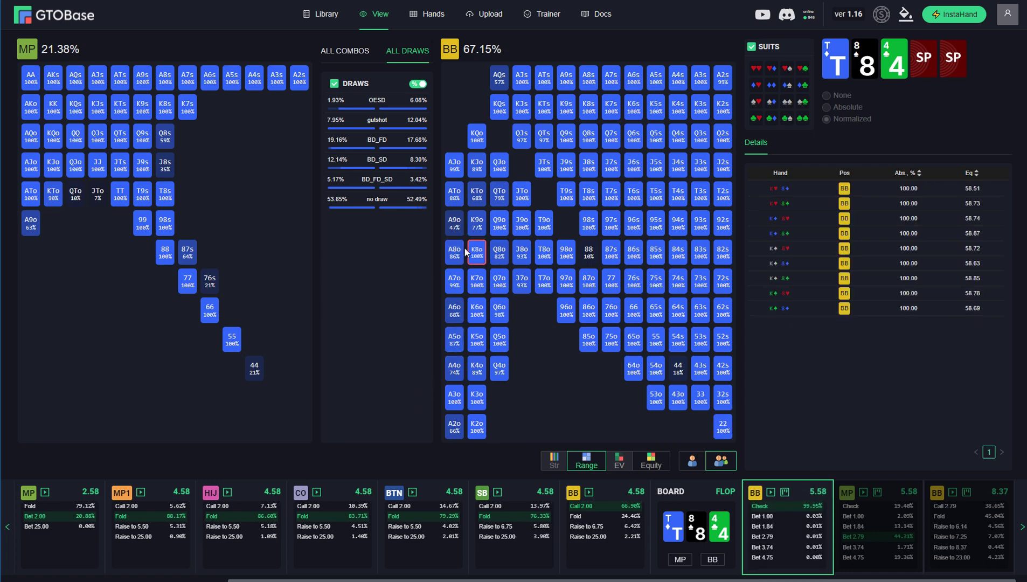
Inspect BB's Q9o, MP's AQo and BB's 54o in the range matrices
click(500, 221)
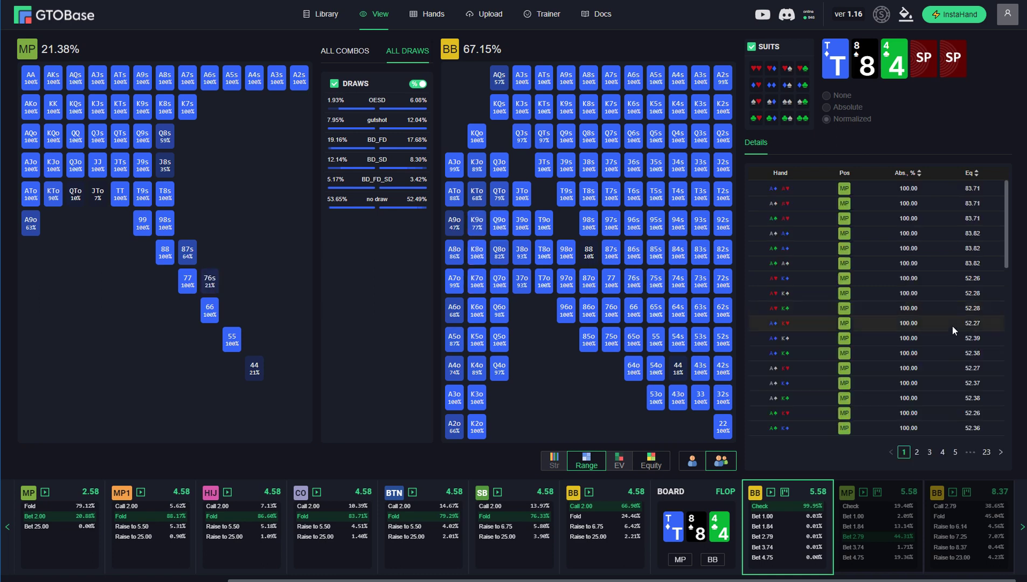
click(31, 136)
click(657, 372)
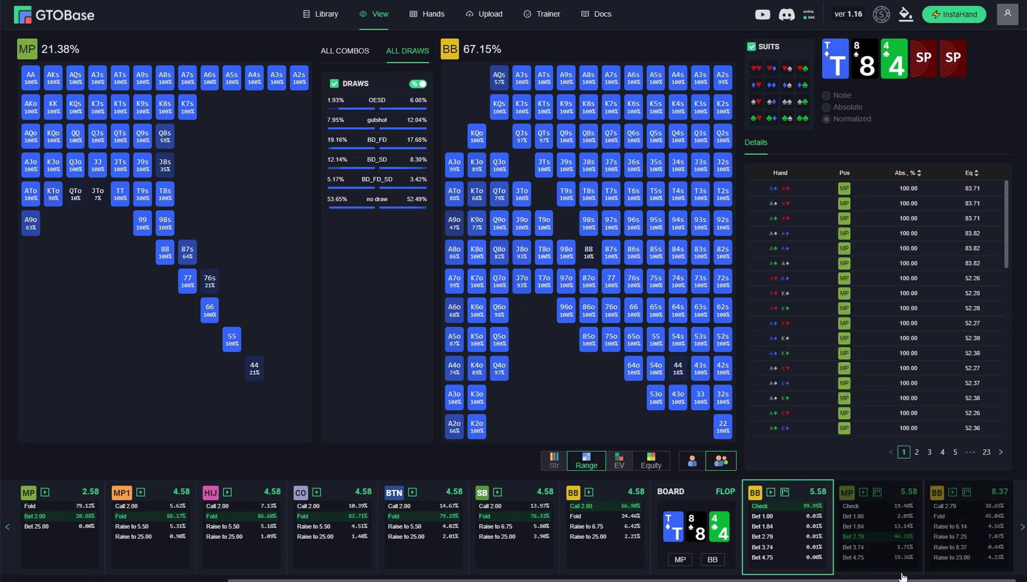
Continue the line with BB's Call 2.79, the 9 of spades as turn card, and BB's check on the turn
click(970, 507)
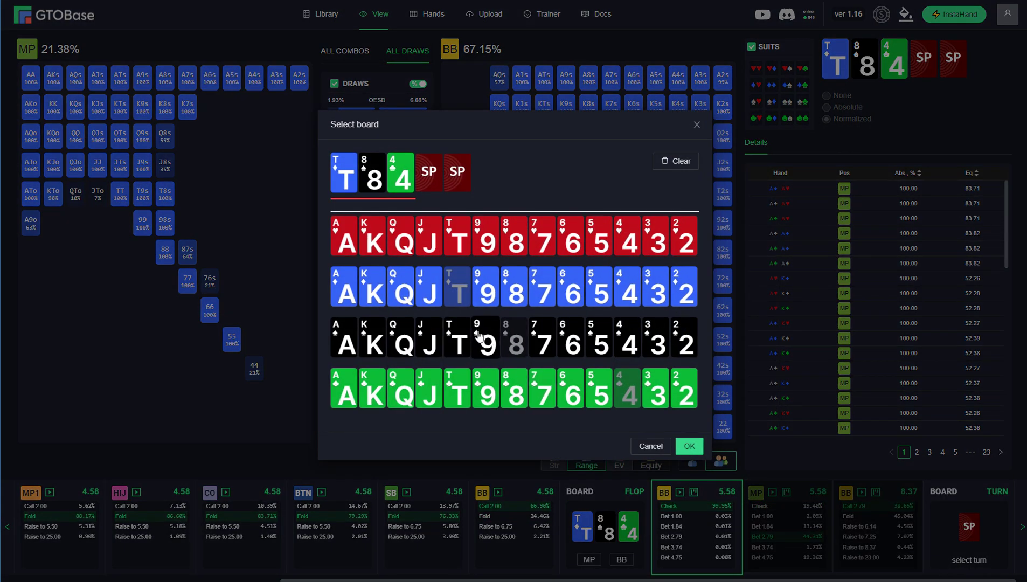
click(479, 335)
click(690, 446)
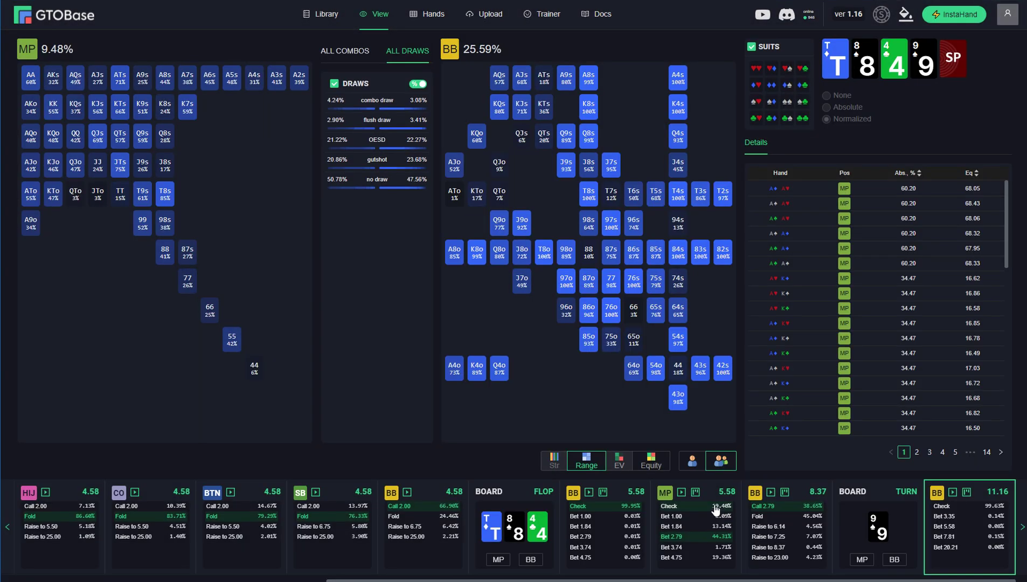
click(963, 508)
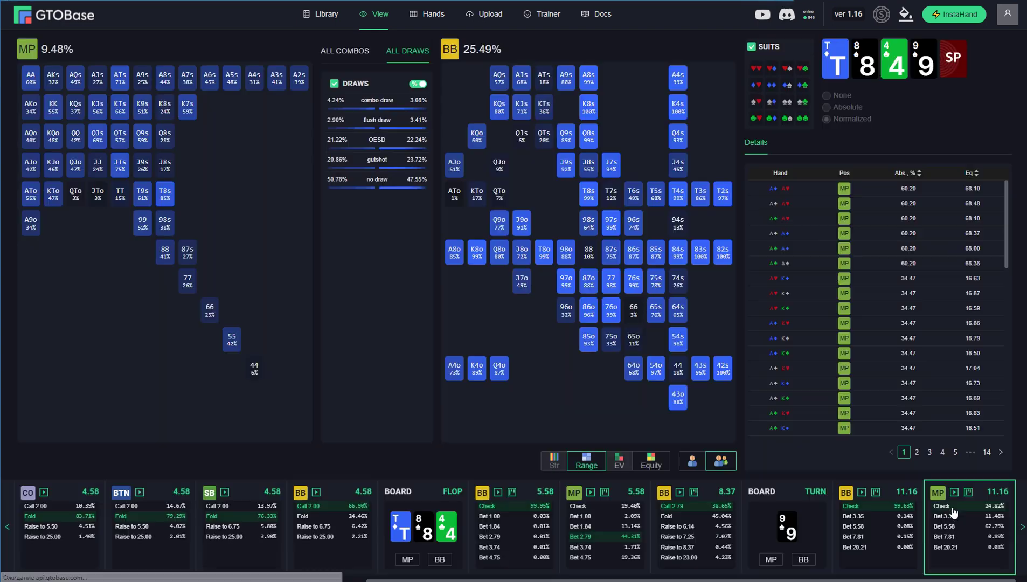
Open the runouts report for MP's turn decision and compare MP's and BB's equity across the possible turn cards
click(968, 492)
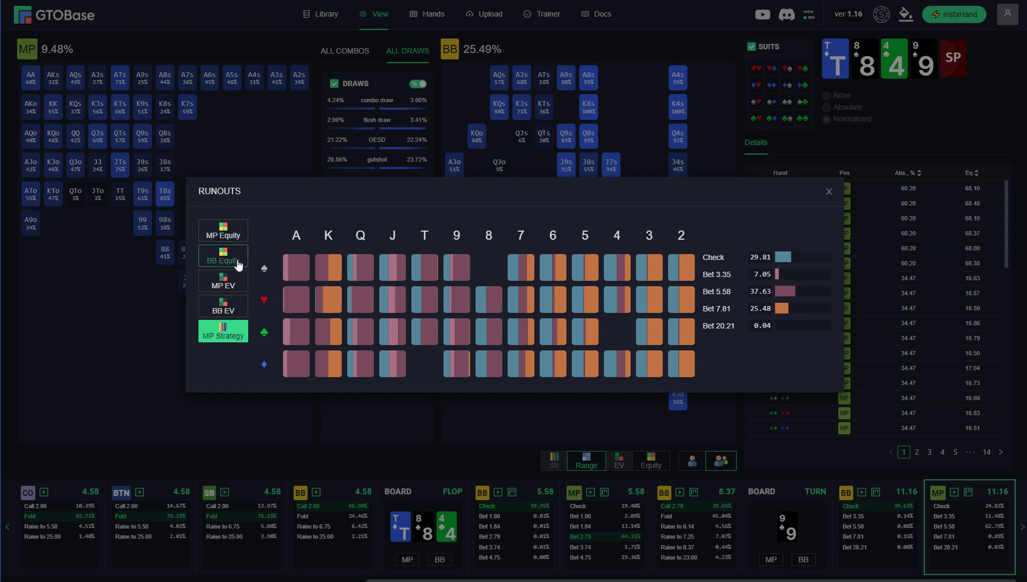
click(223, 231)
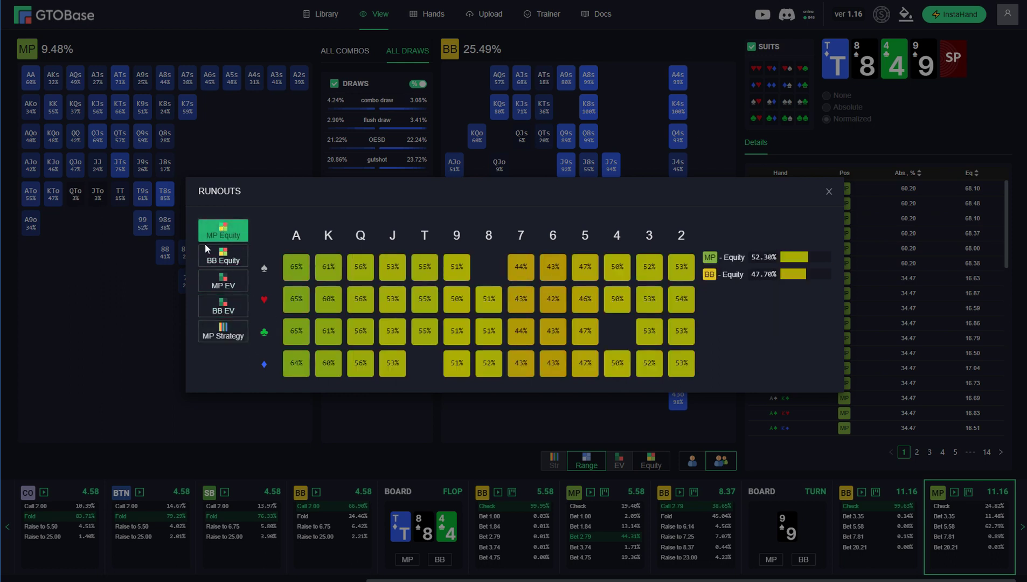
click(394, 328)
click(229, 259)
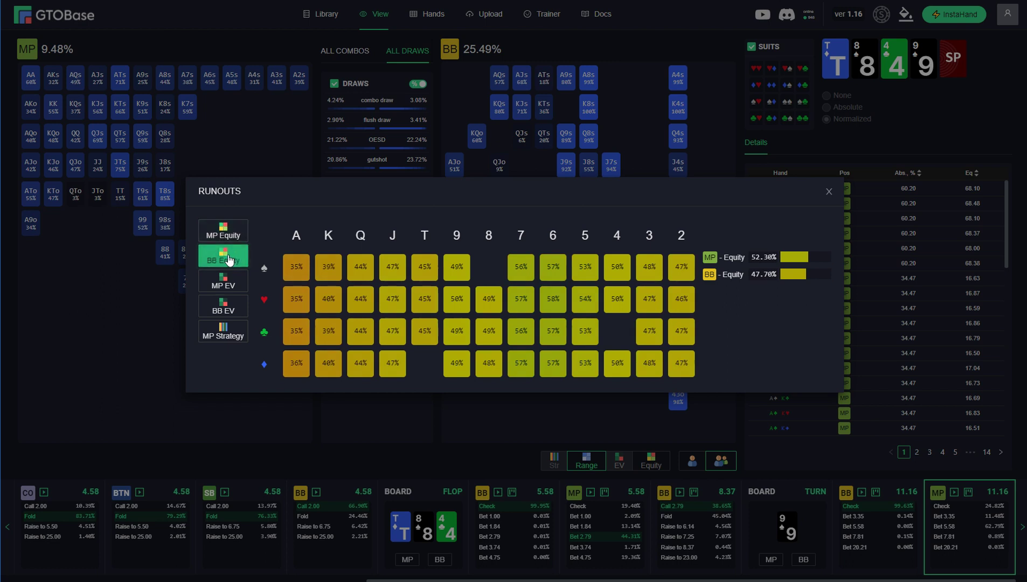
click(223, 231)
click(223, 256)
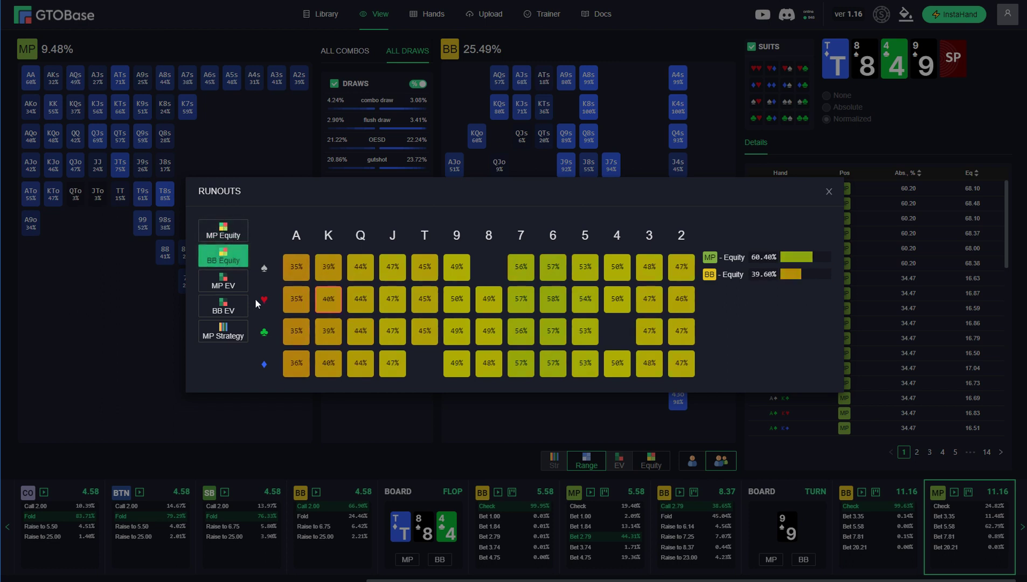
Compare MP's and BB's EV across the turn runouts, and close the runouts report
click(233, 285)
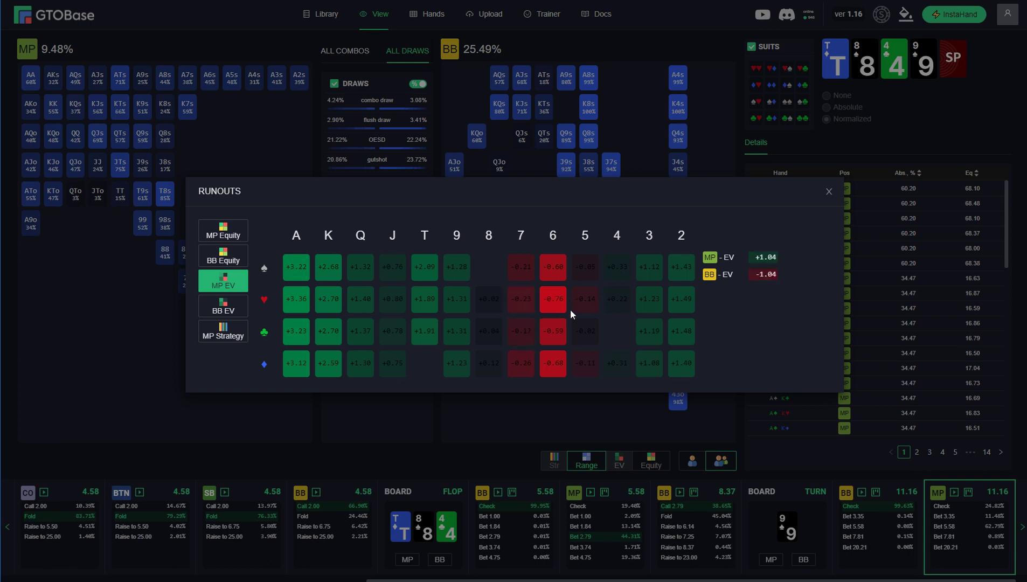
click(225, 314)
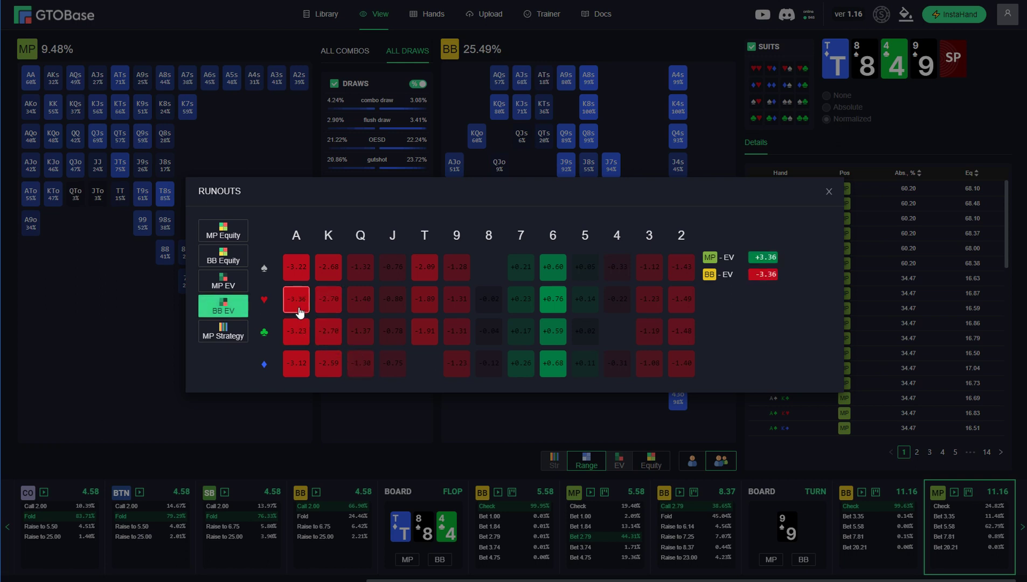
click(828, 192)
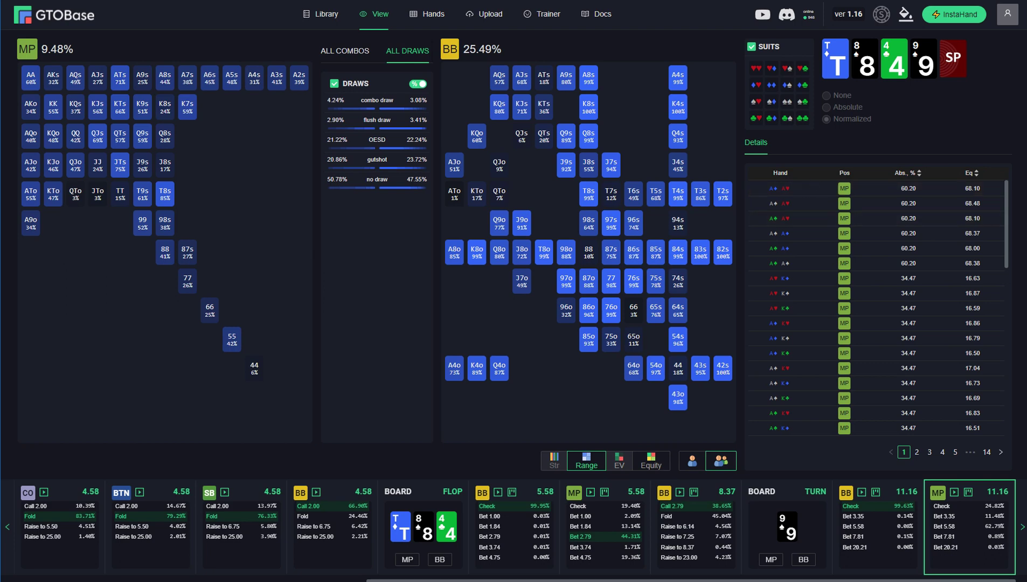
Go to the Hands section, select HU Ante as game and spot, and show the preflop report
key(alt+Left)
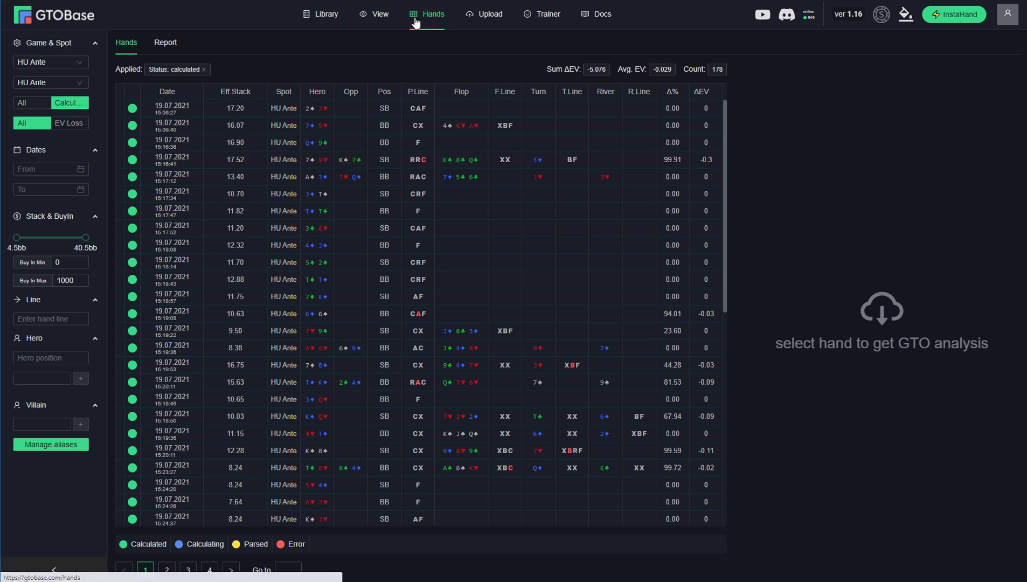
click(38, 63)
click(39, 101)
click(56, 84)
click(41, 105)
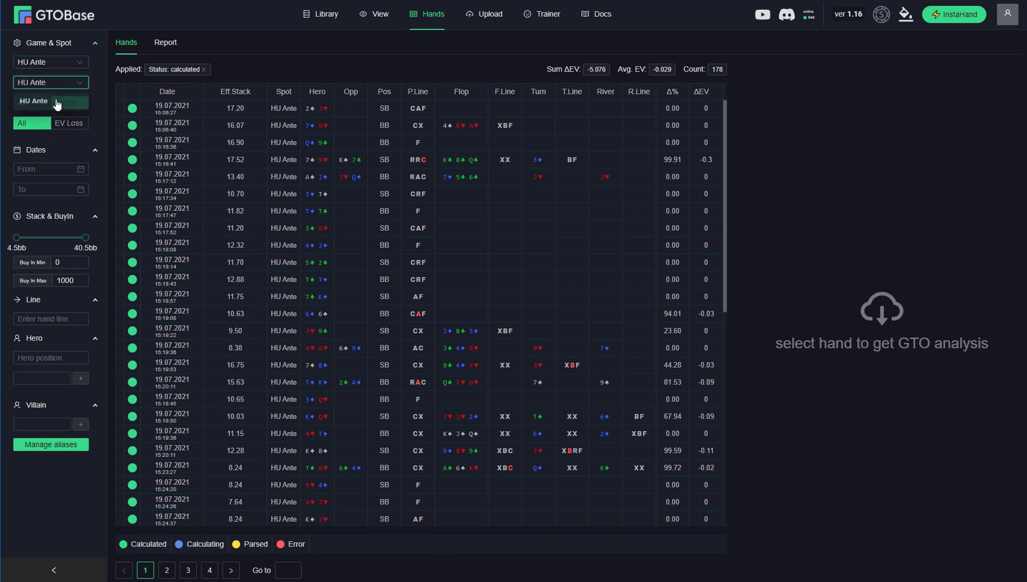
click(165, 43)
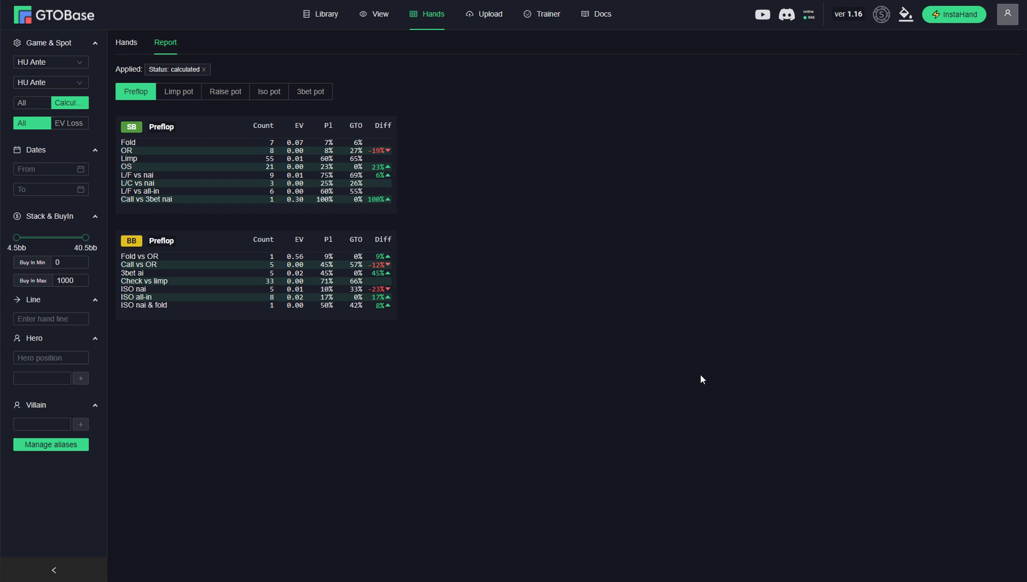
Start a training session in the trainer with the Spin & Go library, HU spot, 22bb stack and any position
click(542, 14)
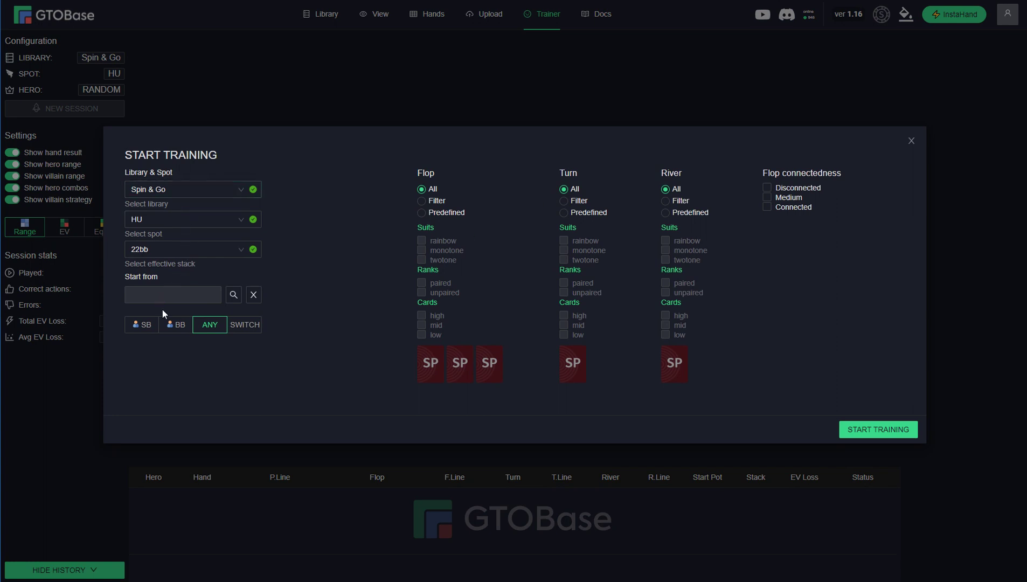
click(878, 429)
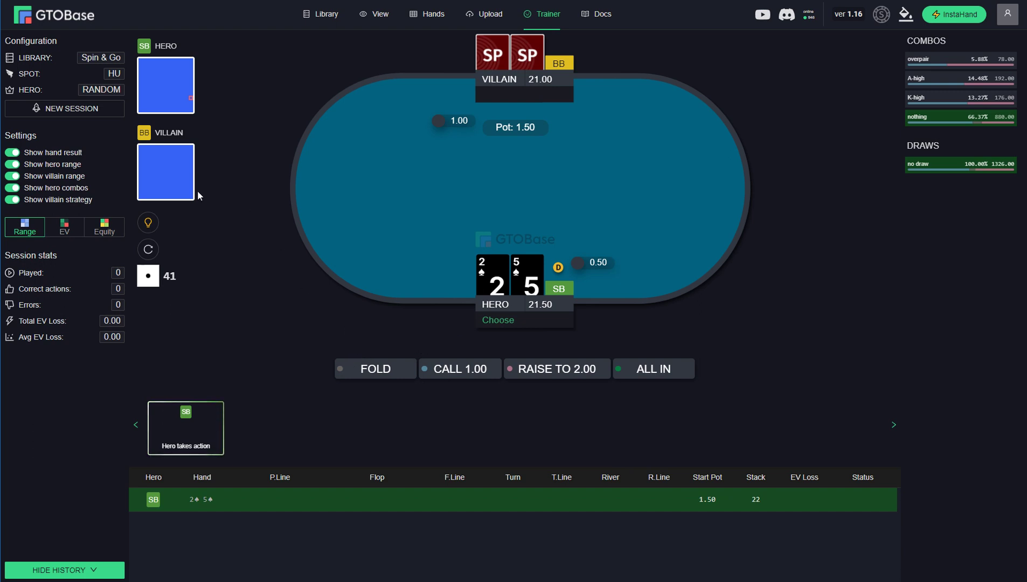
View the hero's enlarged preflop range, and play the 2♠5♠ hand by calling 1.00 and folding to the 4.50 raise
click(184, 86)
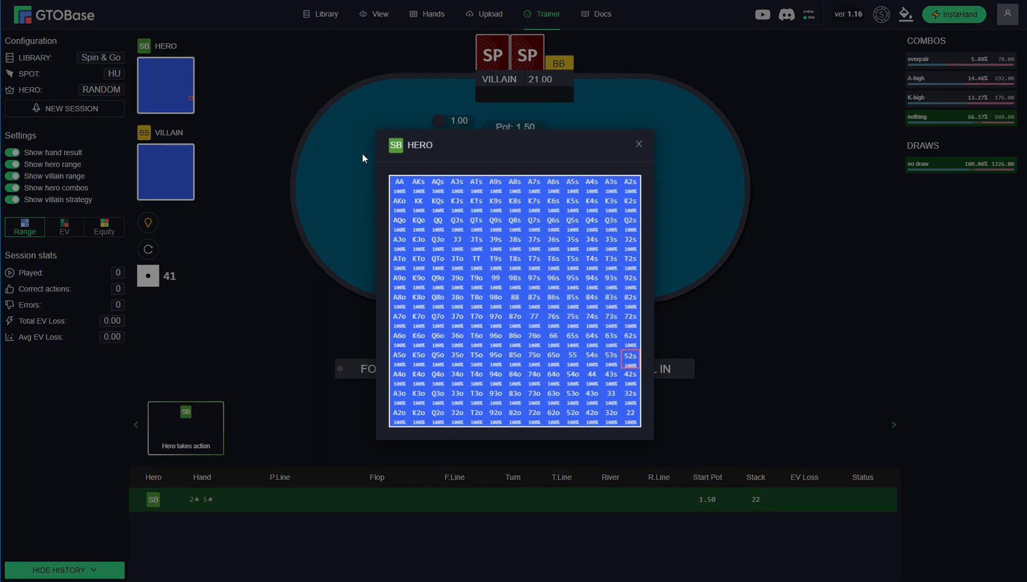
click(356, 167)
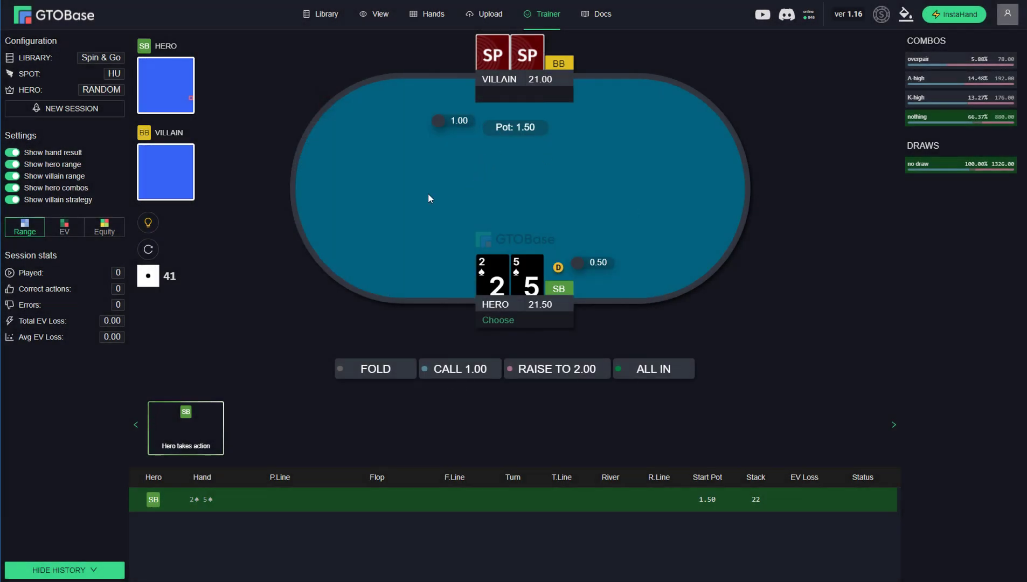
click(459, 371)
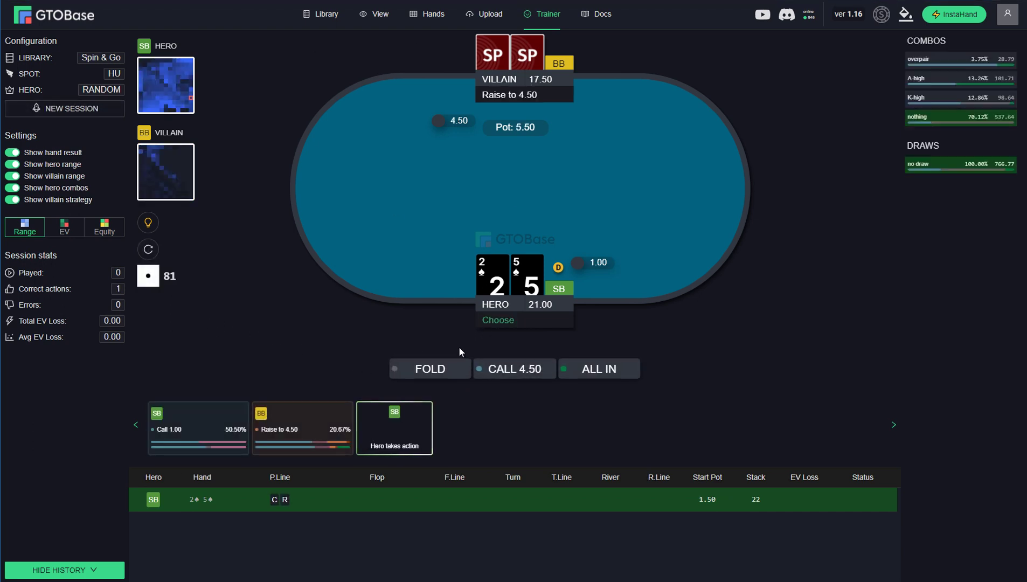
click(449, 365)
click(517, 372)
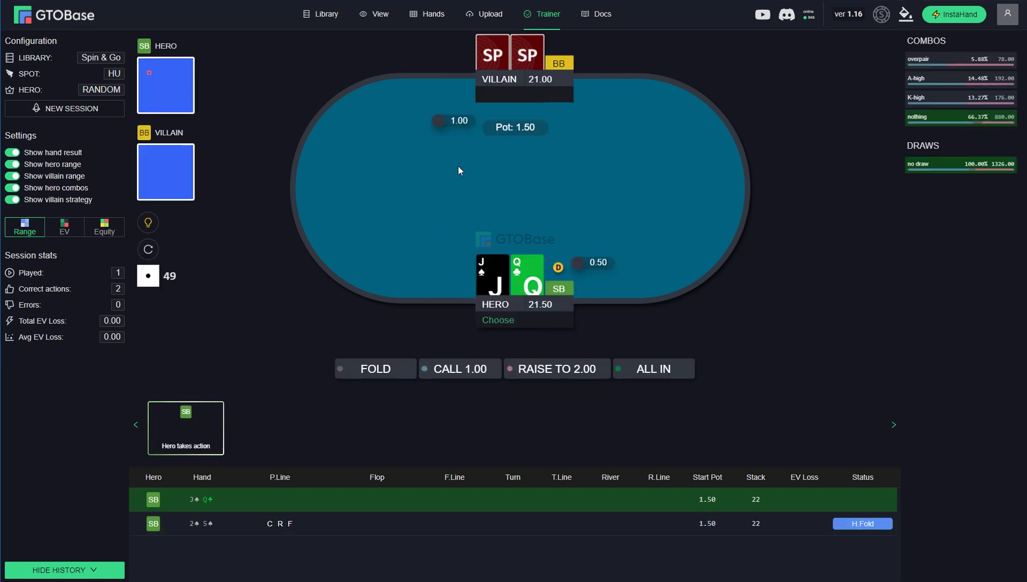
Raise the J♠Q♣ hand to 2.00, and play the 3♦7♠ hand by calling 1.00 and folding to the 3.00 raise
click(588, 360)
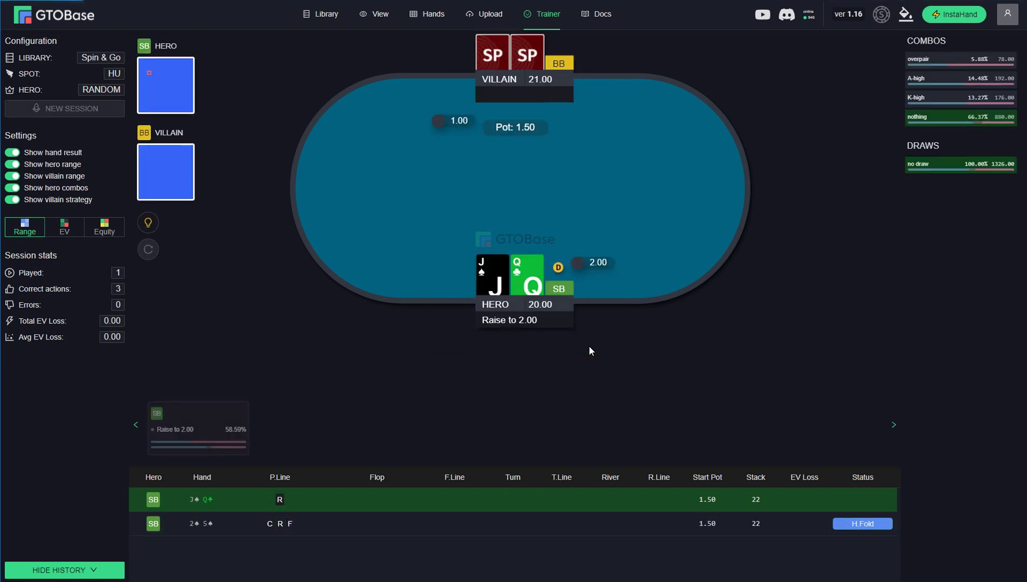
click(541, 378)
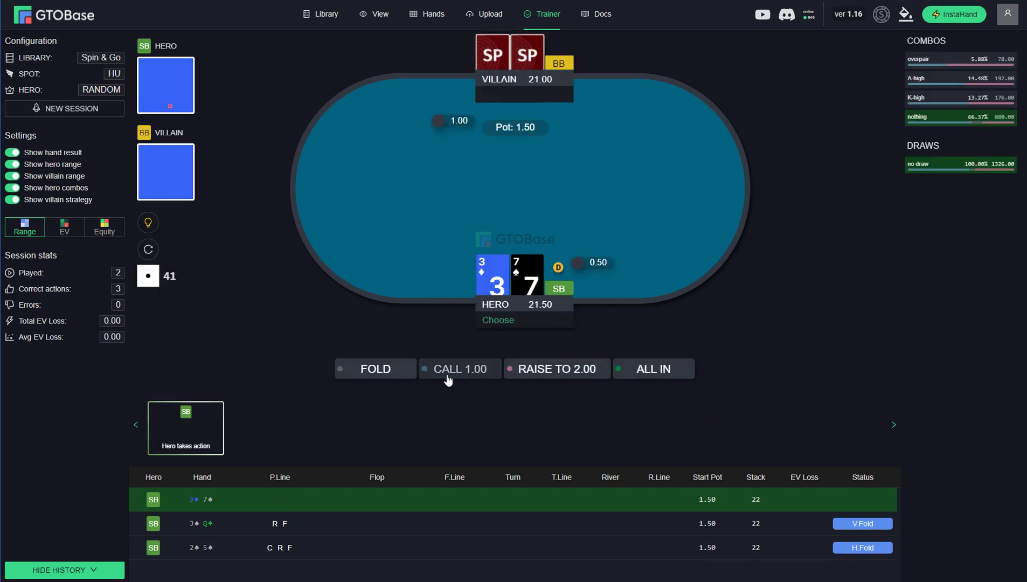
click(453, 369)
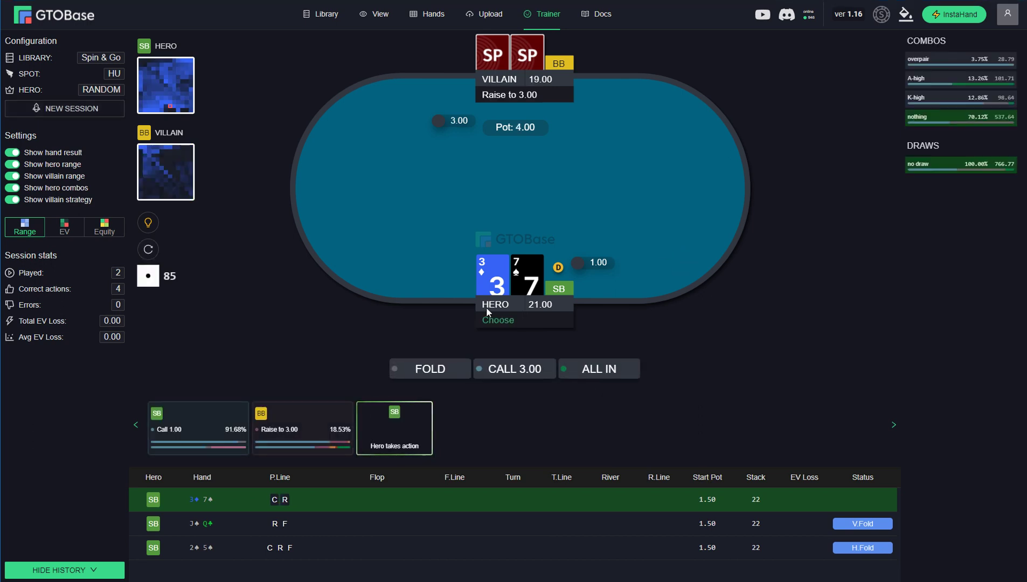
click(428, 369)
click(538, 371)
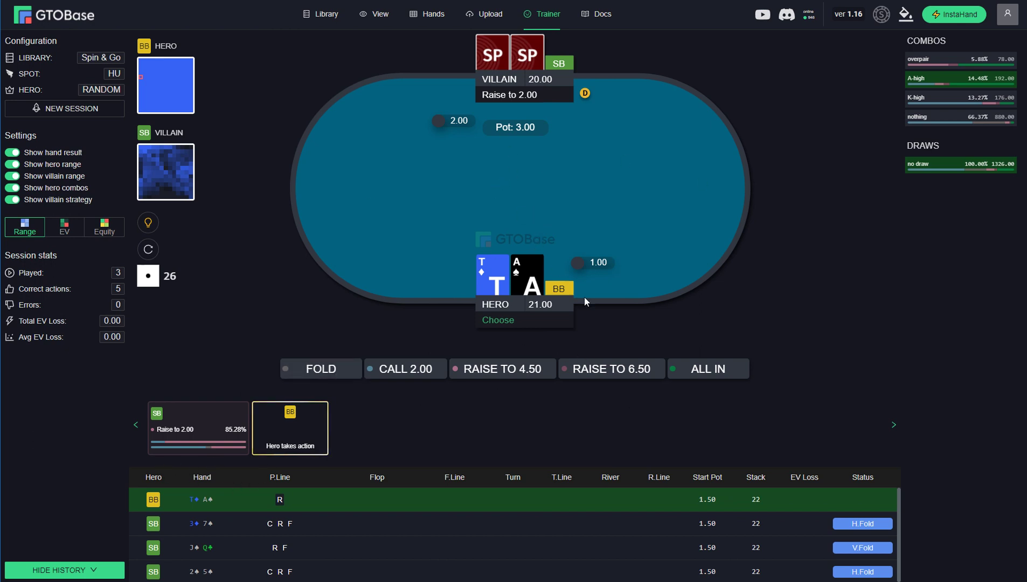
Go all in with the T♦A♠ hand, and play the 3♦A♦ hand by calling 1.00 and folding to the 22.00 raise
click(680, 369)
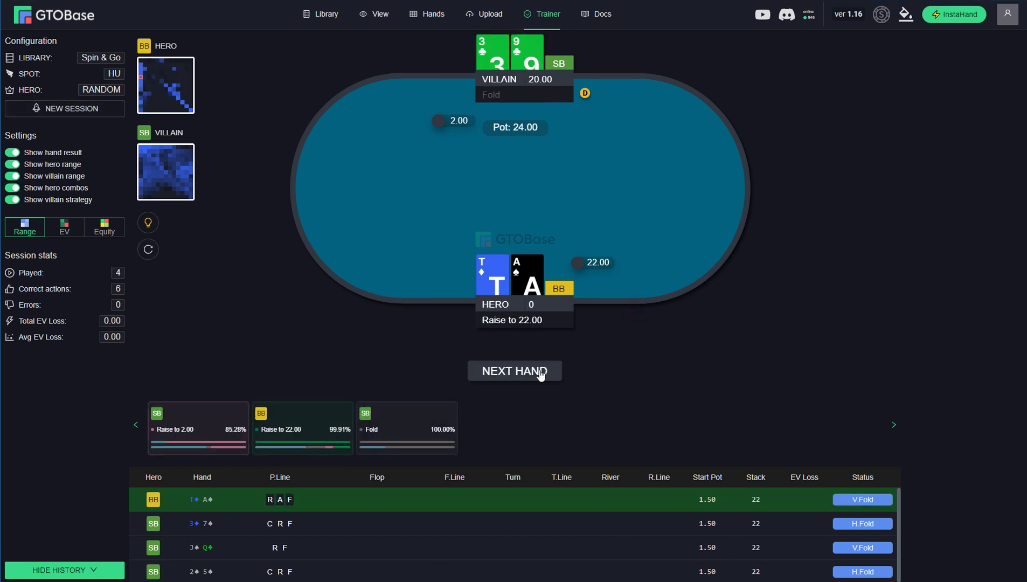
click(537, 374)
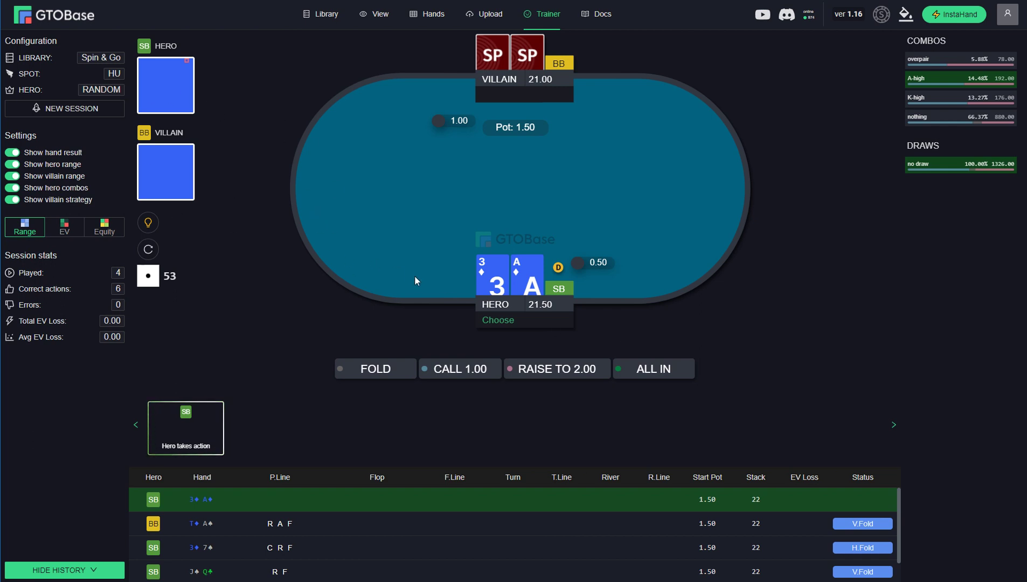
click(479, 372)
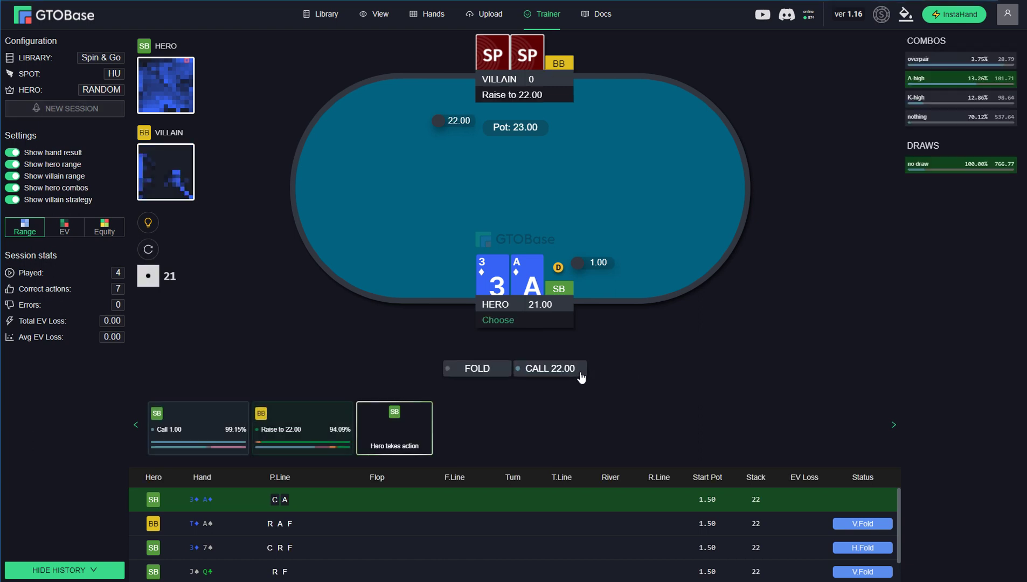
click(469, 371)
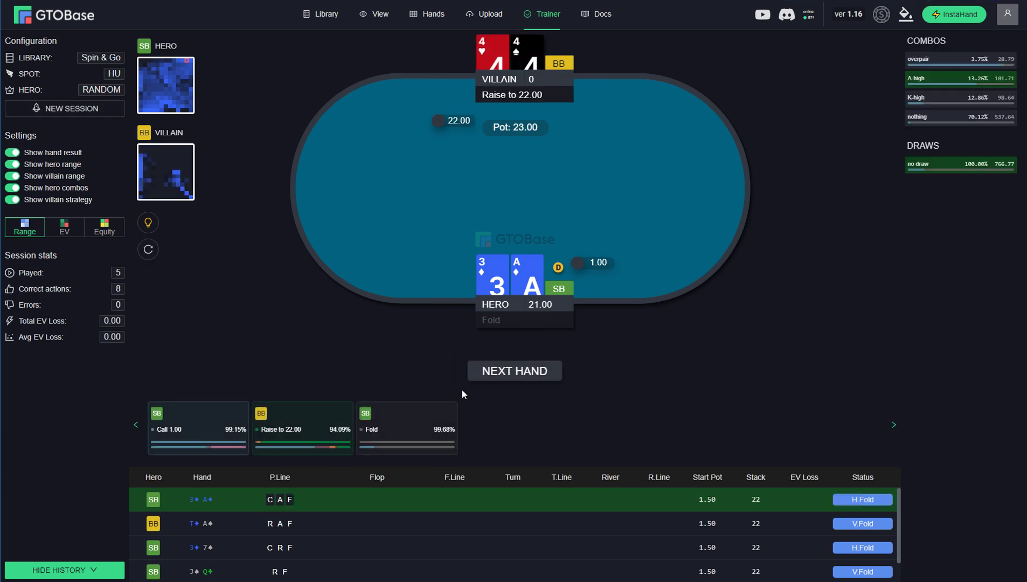
click(516, 372)
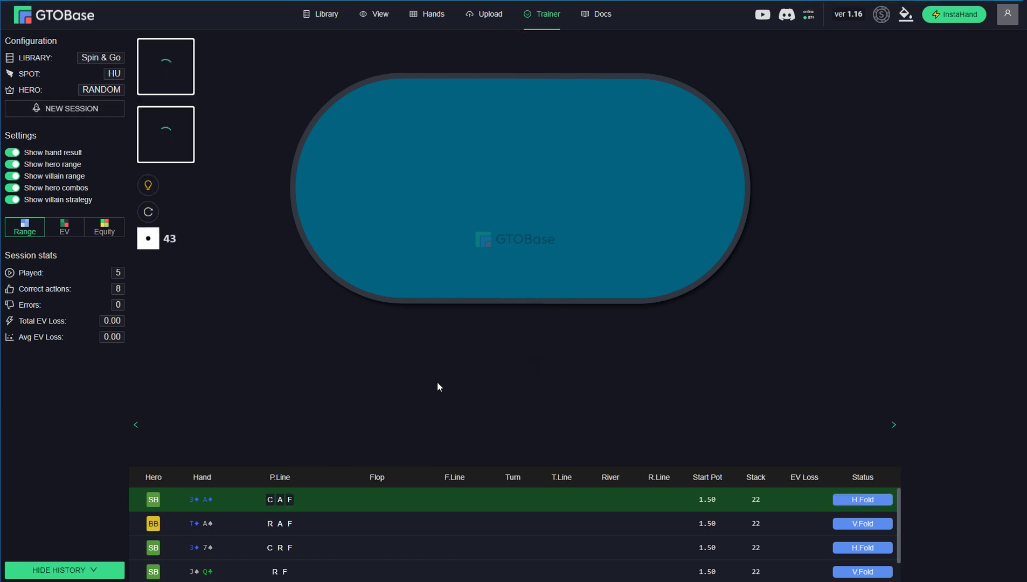
Call 1.00 preflop with the 5♠J♣ hand, and compare the villain's and hero's enlarged ranges on the flop
click(467, 374)
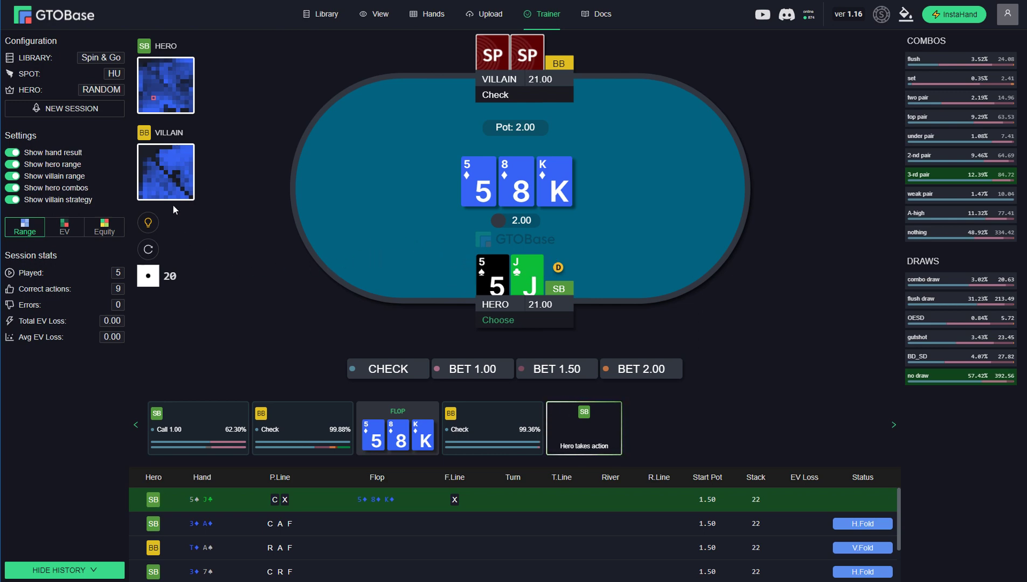
click(172, 172)
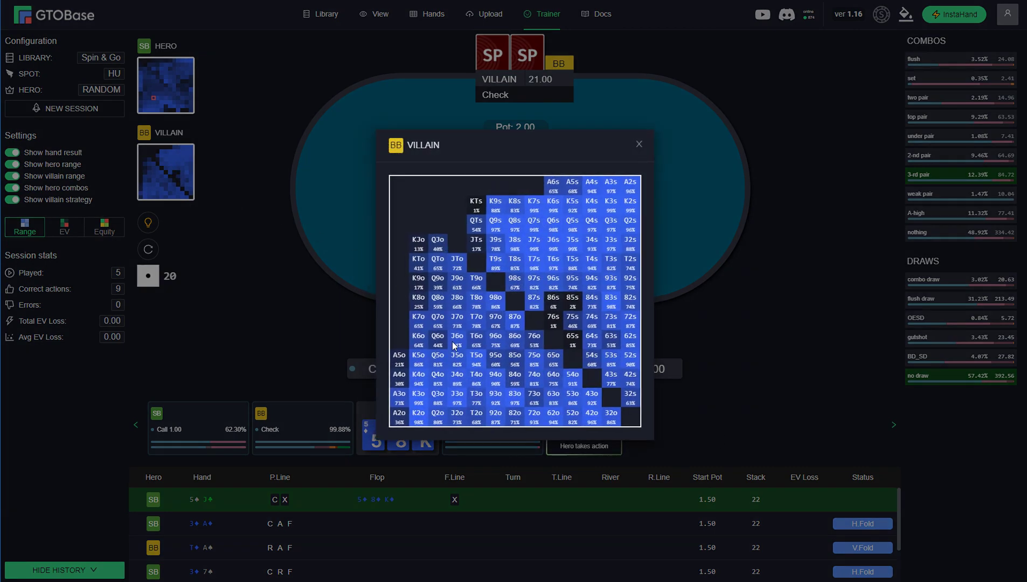
click(322, 282)
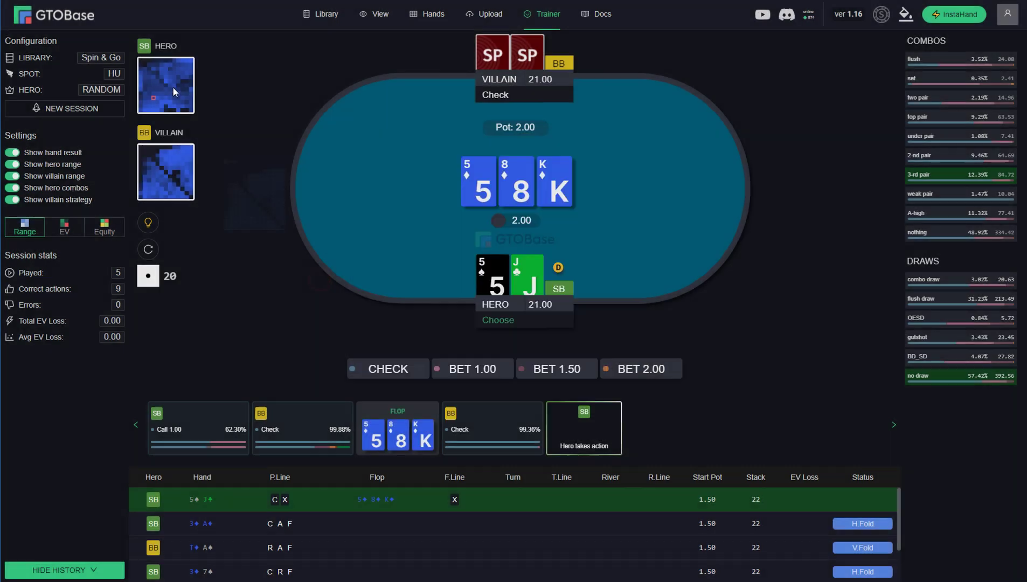
click(154, 84)
click(336, 168)
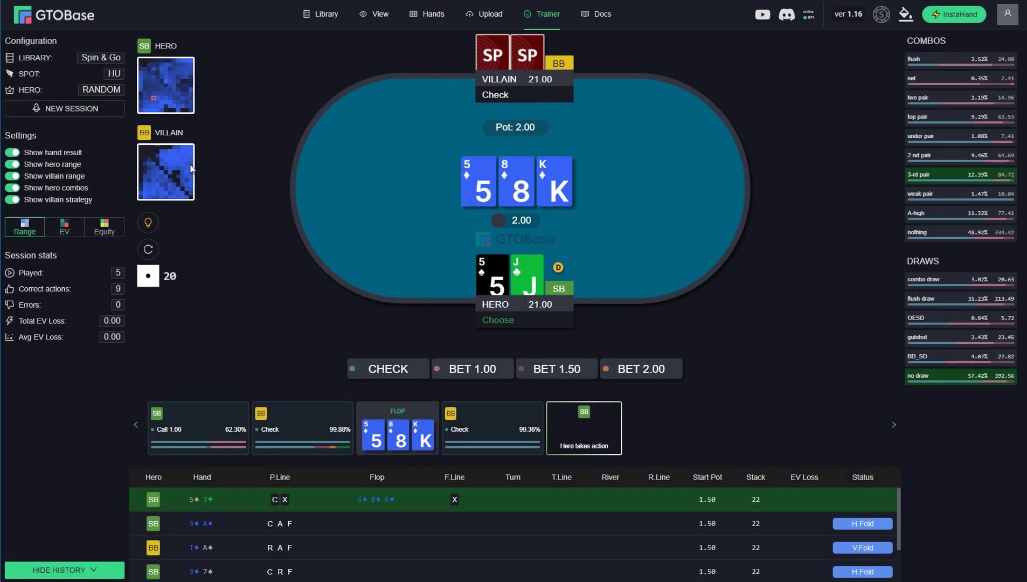
click(191, 169)
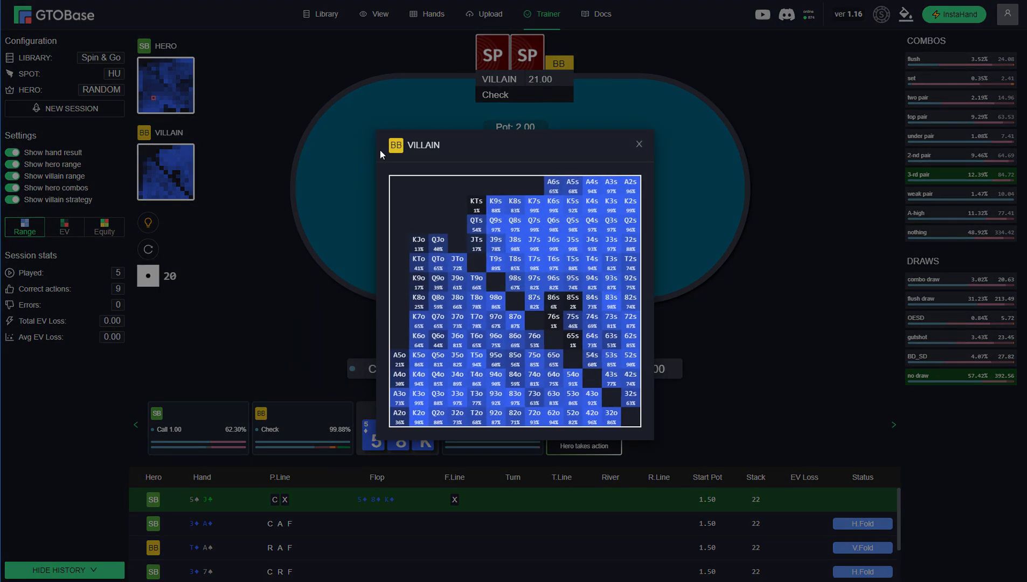
click(282, 178)
Switch the matrices to EV and examine the hero's EV per hand on the 5♦8♦K♦ flop
click(59, 232)
click(155, 84)
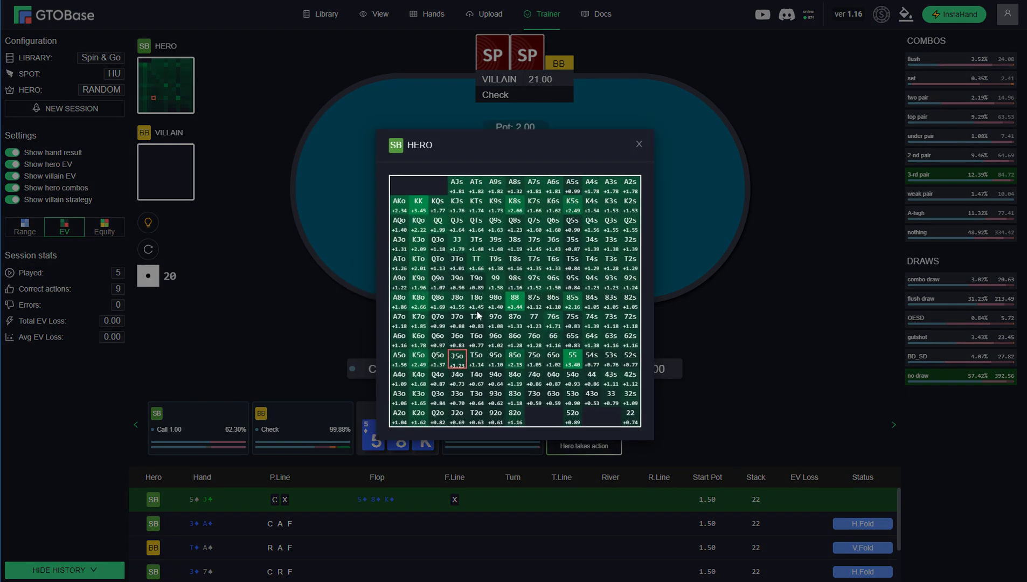
click(315, 293)
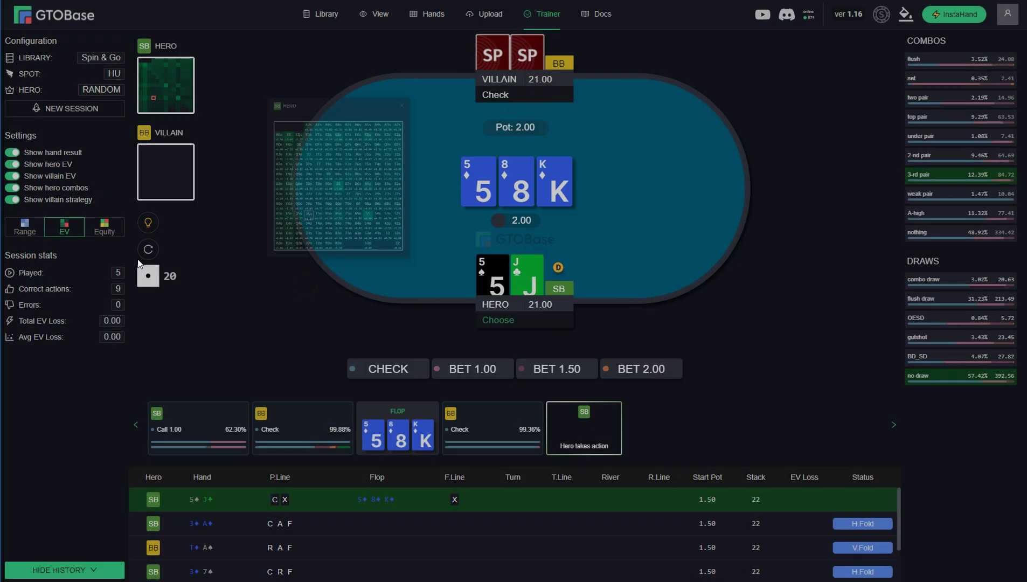
Switch the matrices to Equity and examine the villain's and hero's enlarged equity matrices on the flop
click(104, 226)
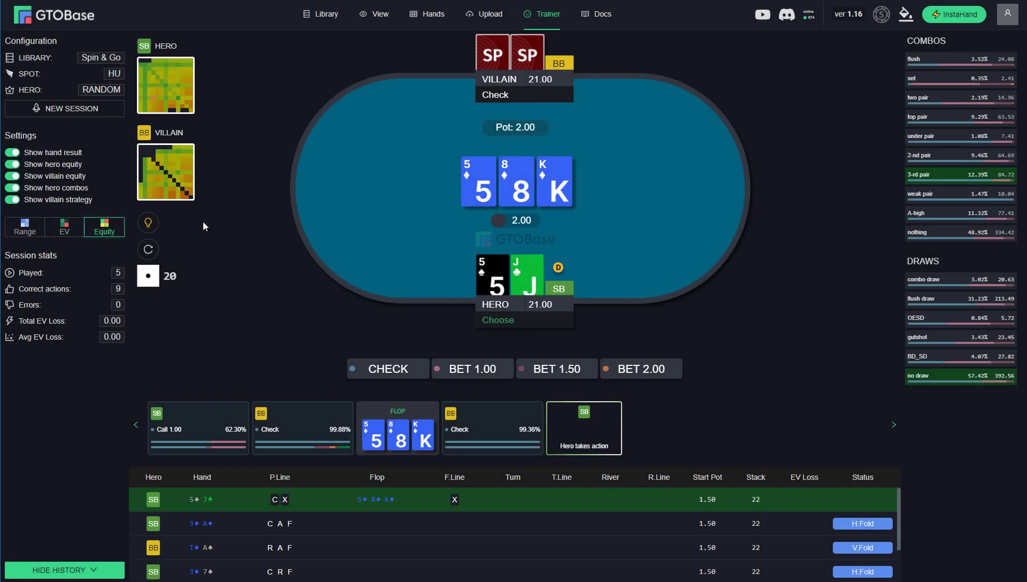
click(165, 180)
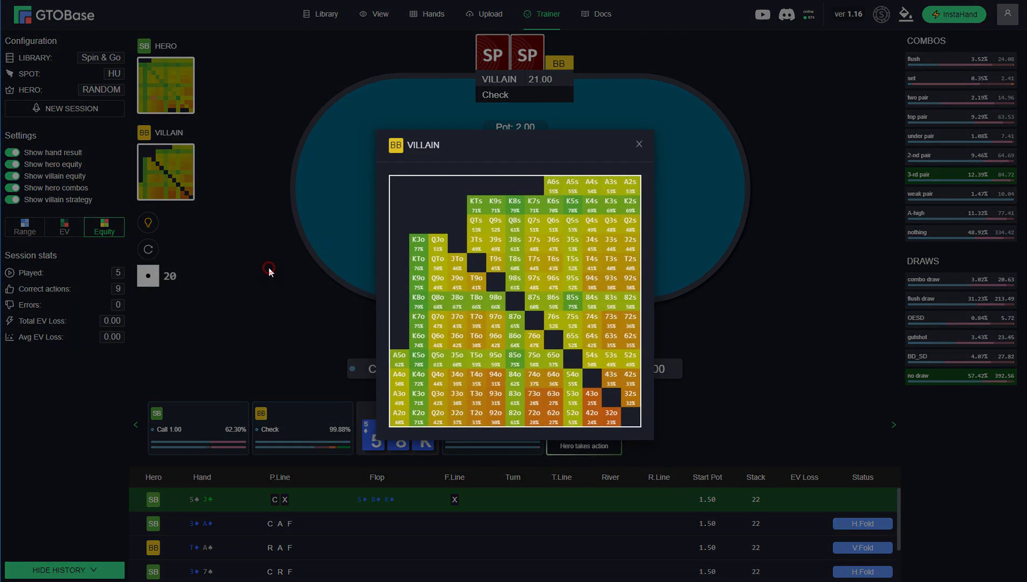
click(268, 269)
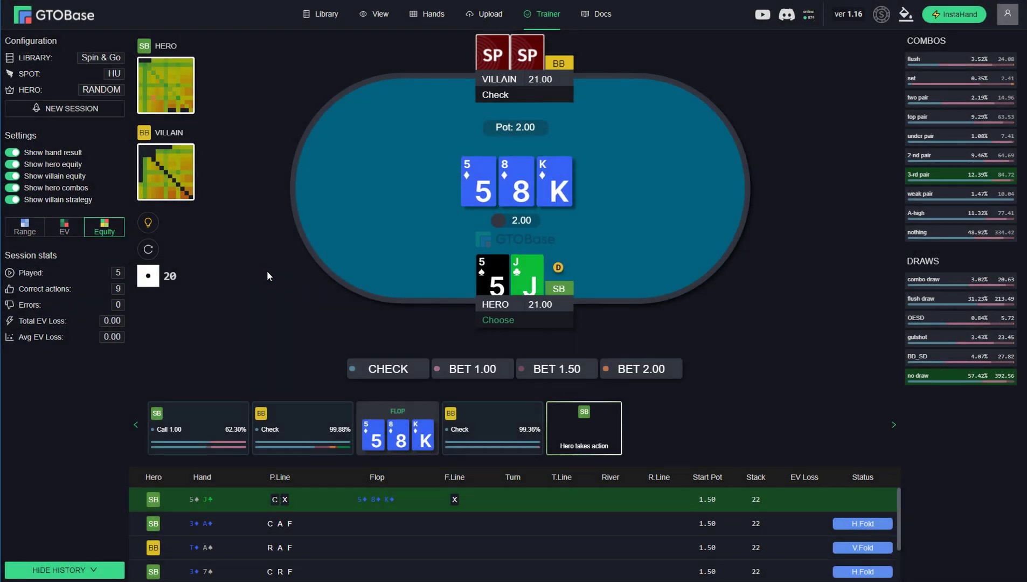
click(154, 103)
click(271, 308)
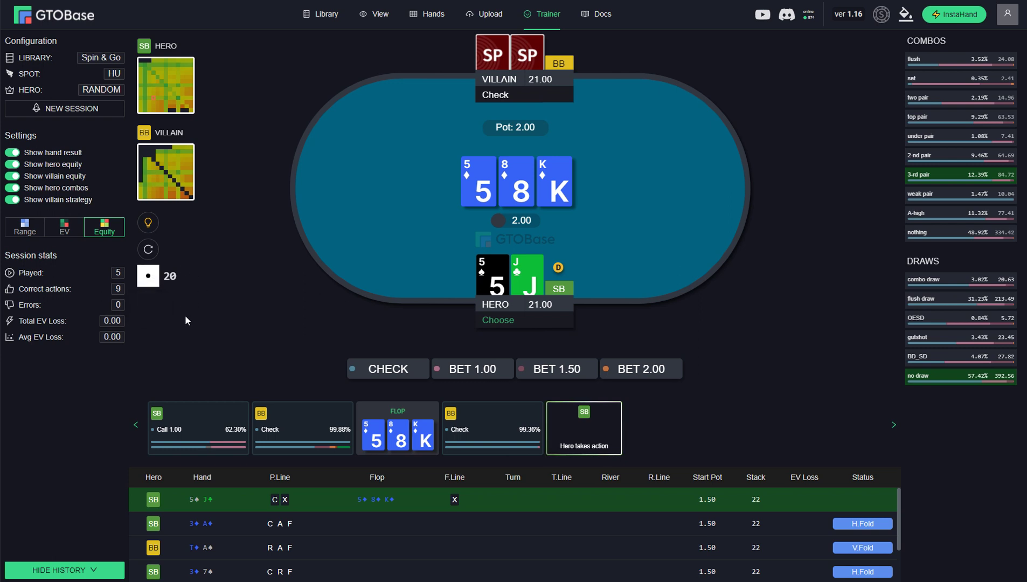
Reroll the RNG dice repeatedly to generate new random numbers for the hero's flop decision
click(145, 276)
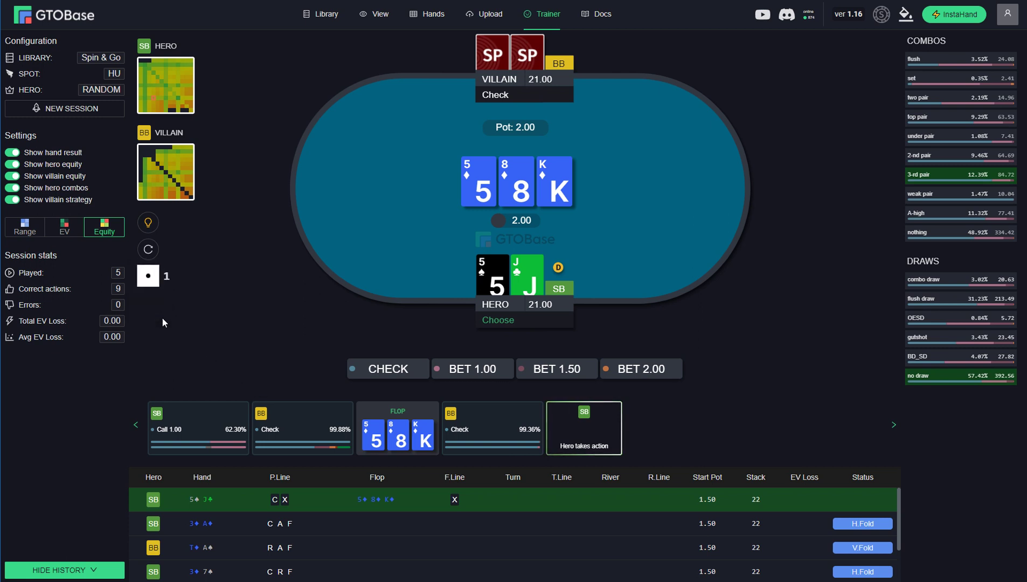
click(152, 278)
click(147, 284)
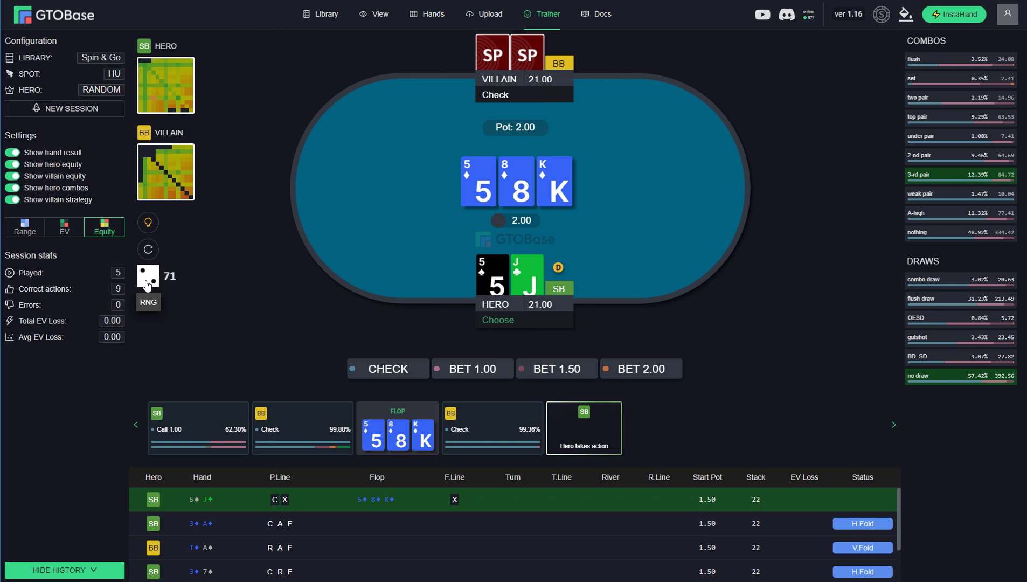
click(146, 285)
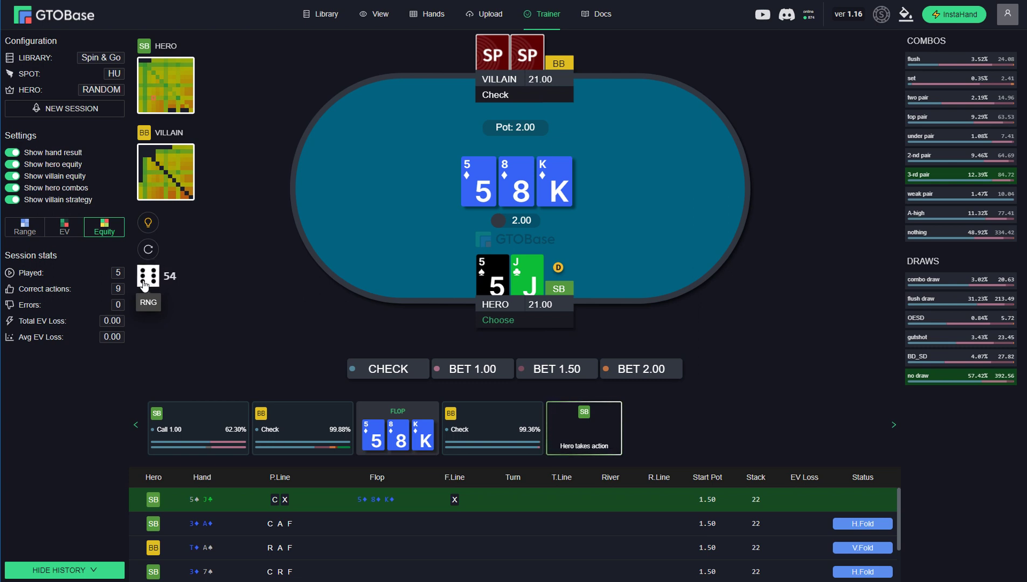
click(148, 277)
click(146, 281)
click(144, 279)
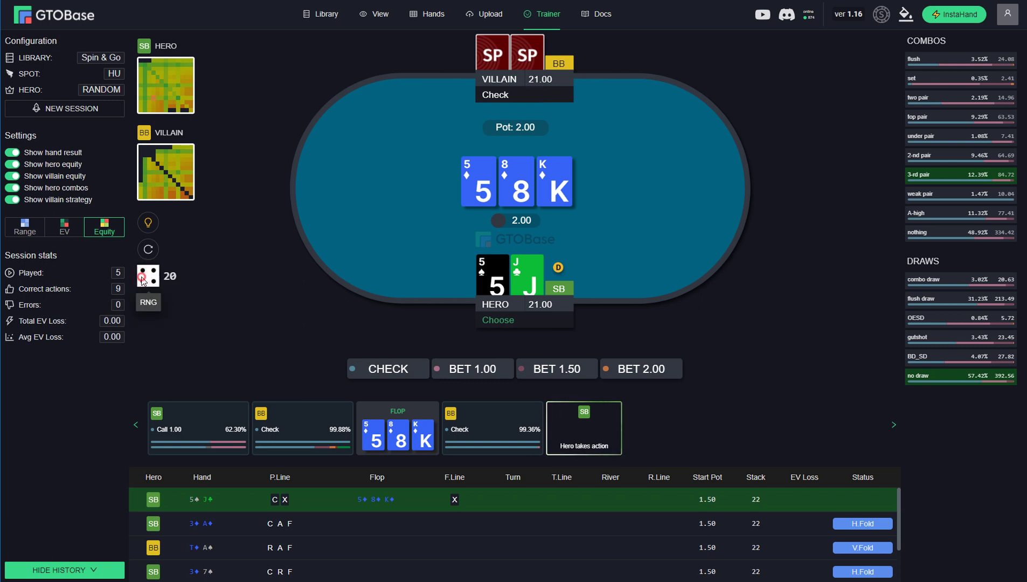
click(153, 281)
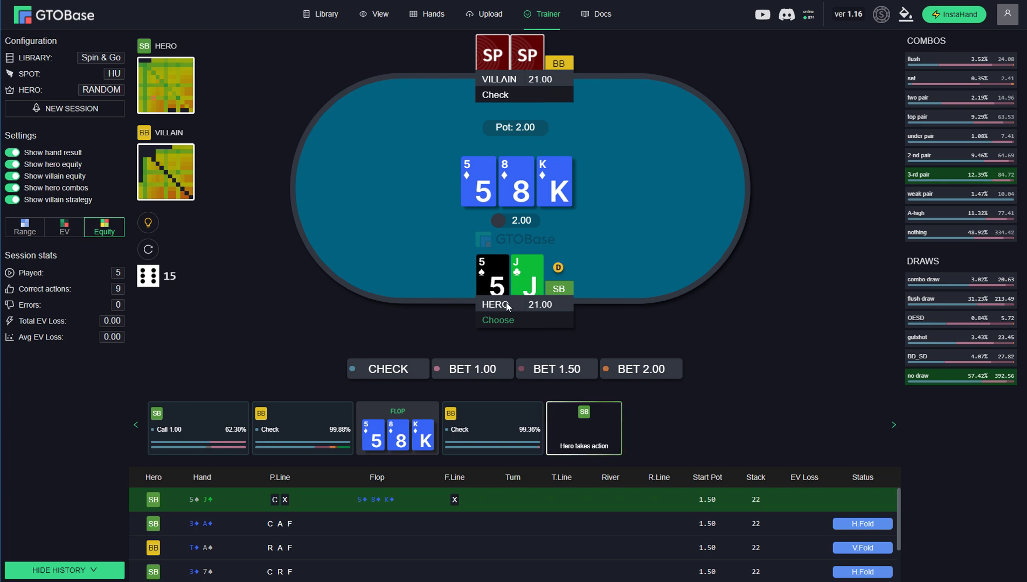
Bet 1.00 on the flop and 6.00 on the turn with the 5♠J♣ hand
click(488, 373)
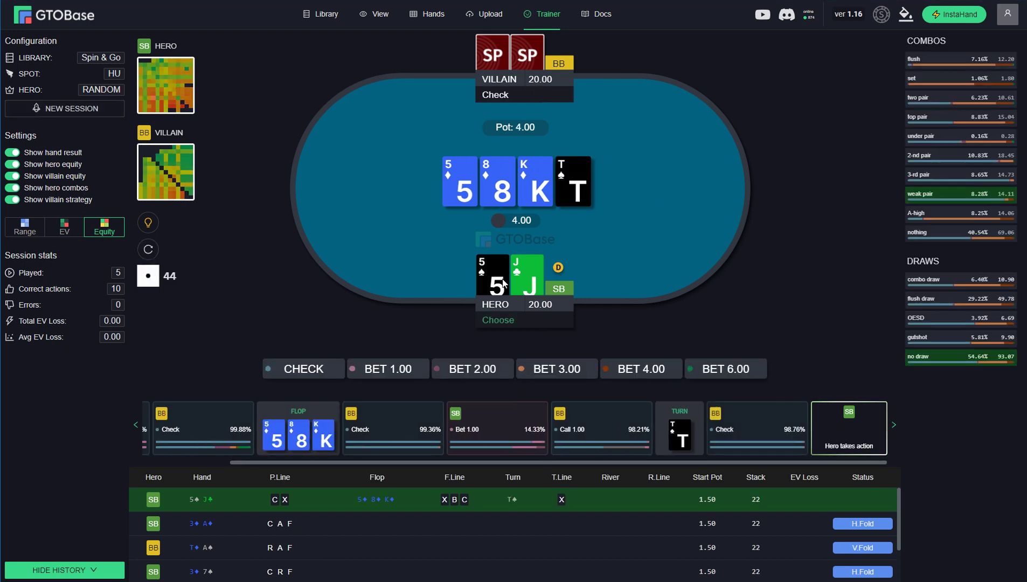
click(721, 372)
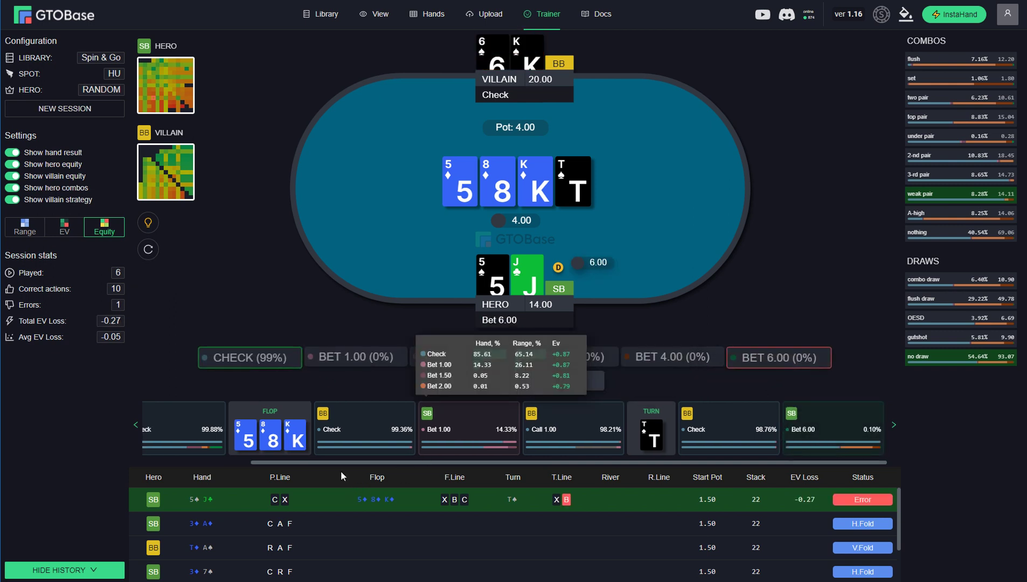
click(806, 356)
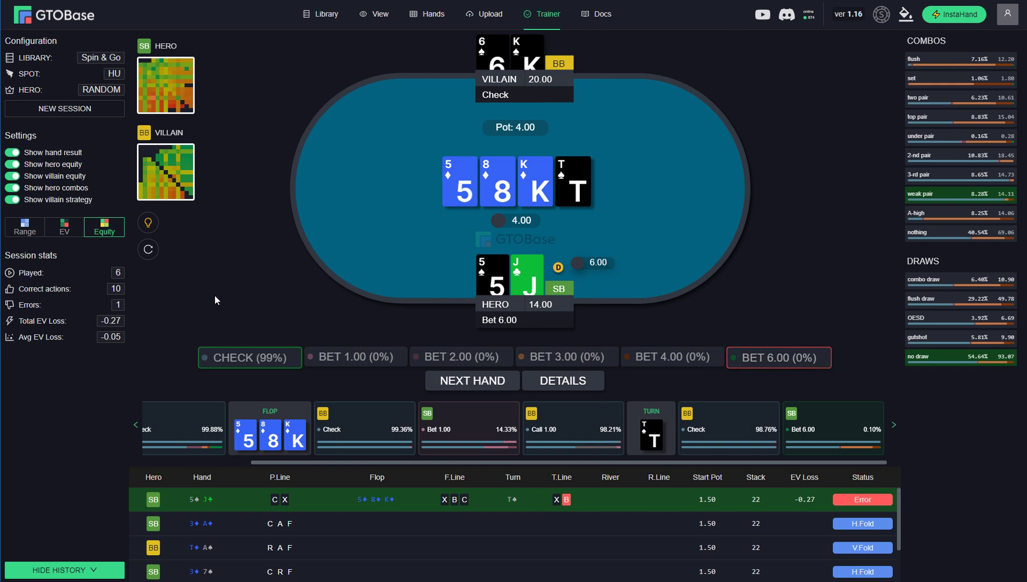
Replay the 5♠J♣ hand from preflop, and show and hide the hint with the strategy frequencies for each action
click(145, 257)
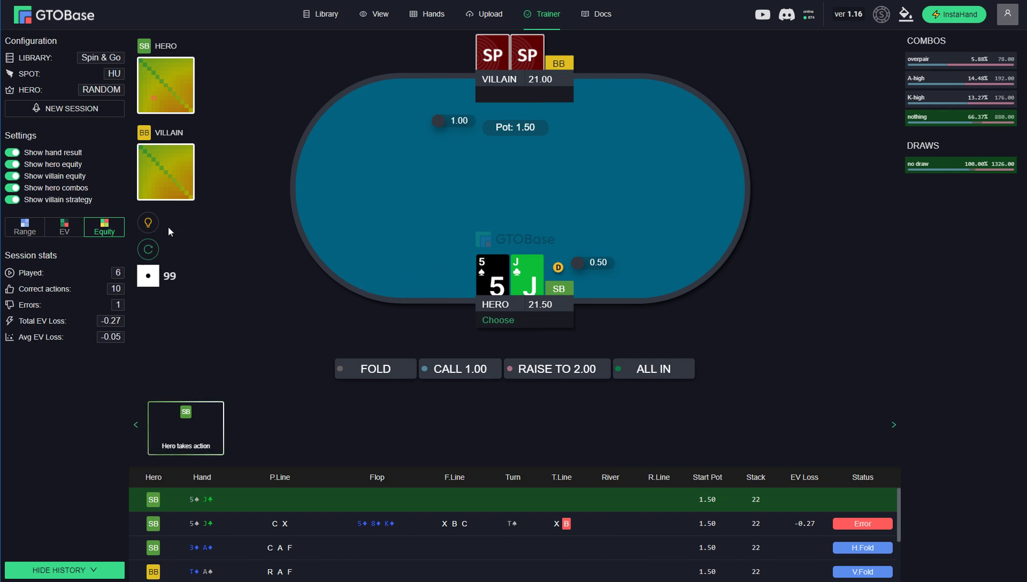
click(149, 226)
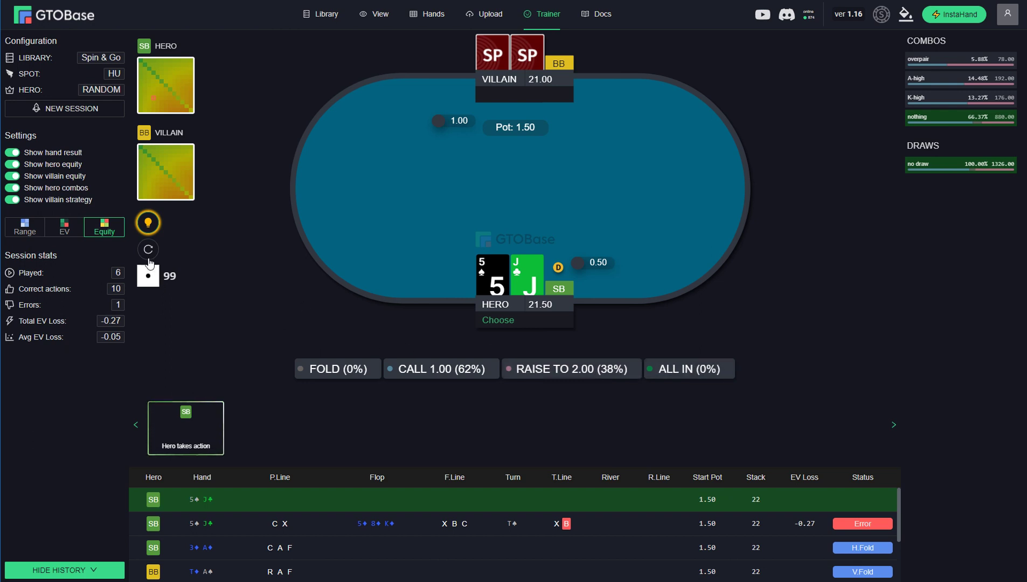
click(148, 223)
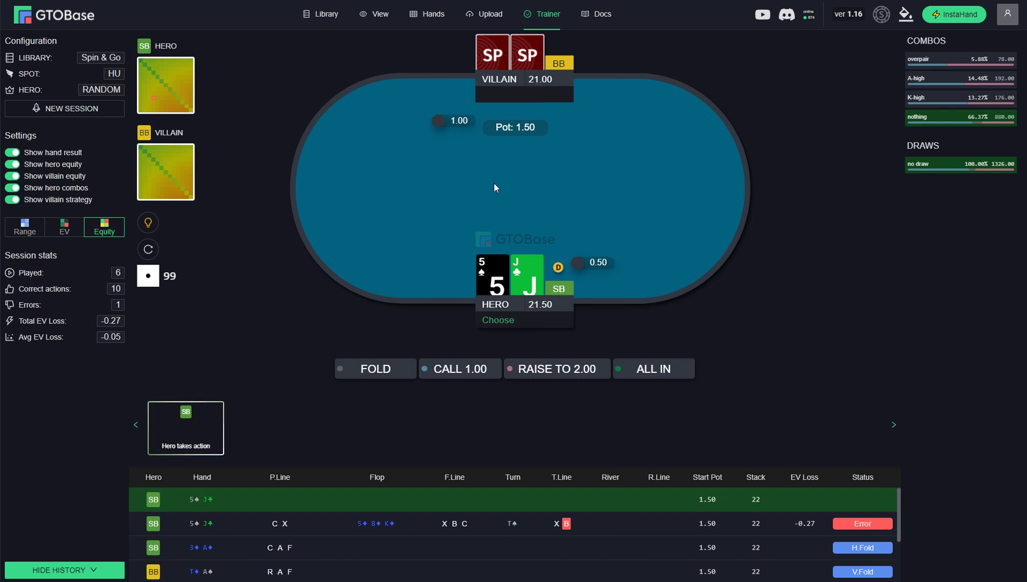
Open the GTOBase Discord community link
click(787, 16)
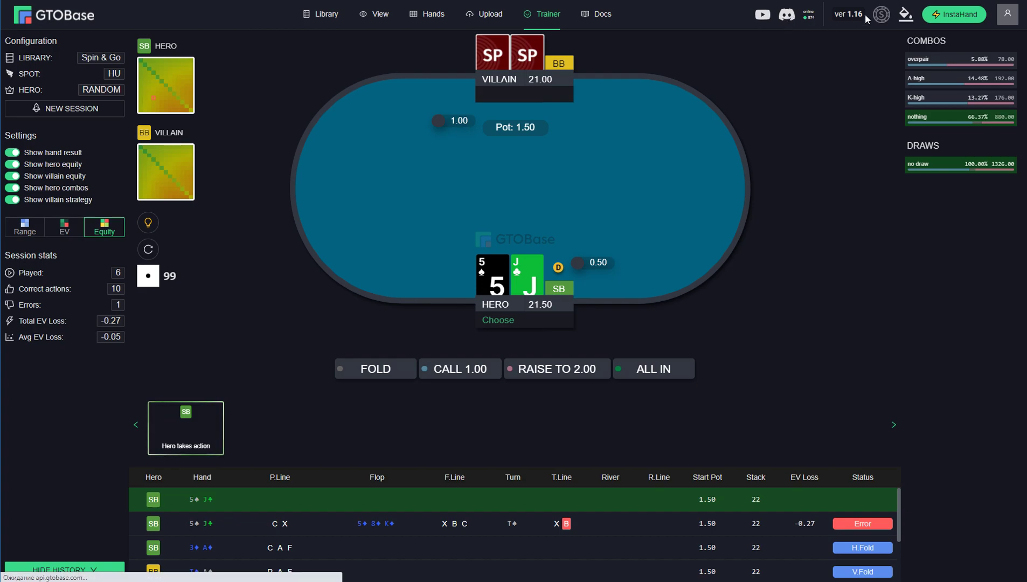